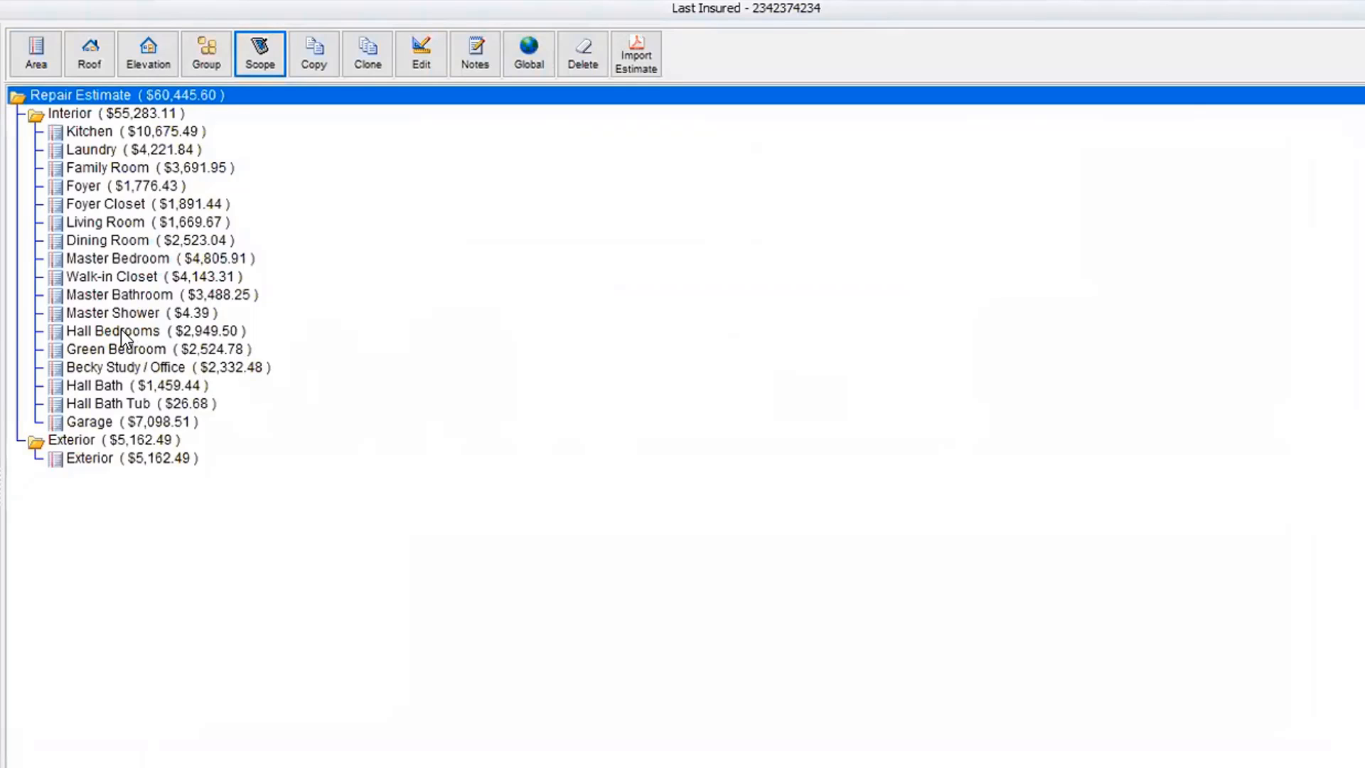
Step: Make a copy of the Master Bedroom area within the Interior group of the repair estimate
click(124, 332)
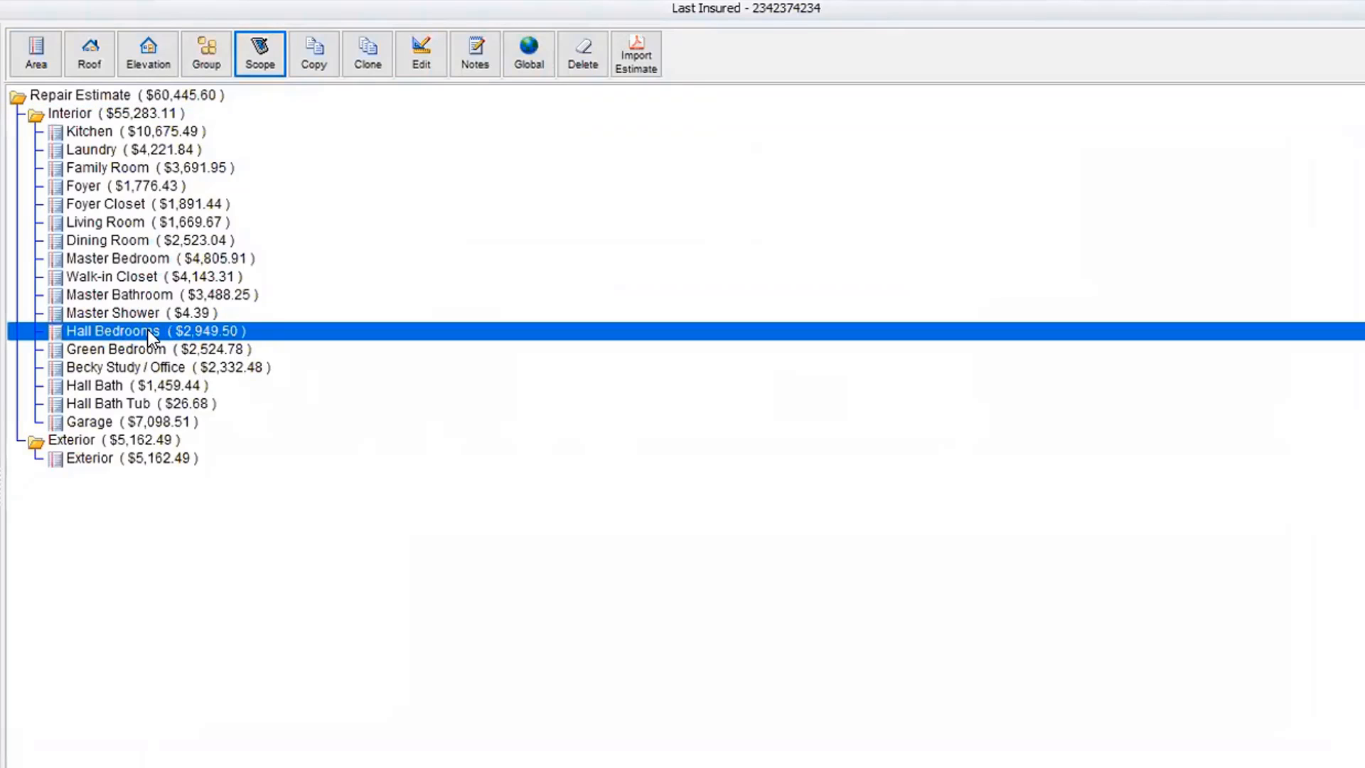
click(87, 259)
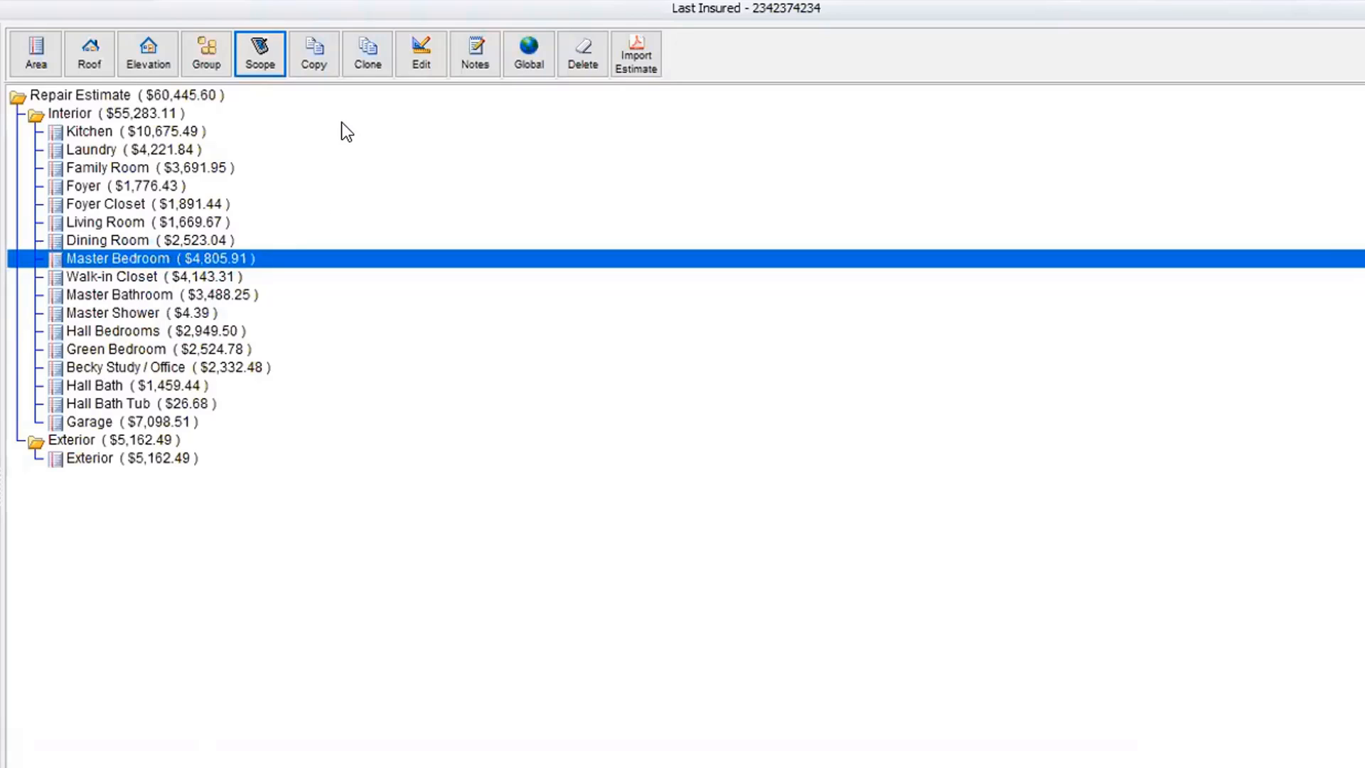
click(313, 53)
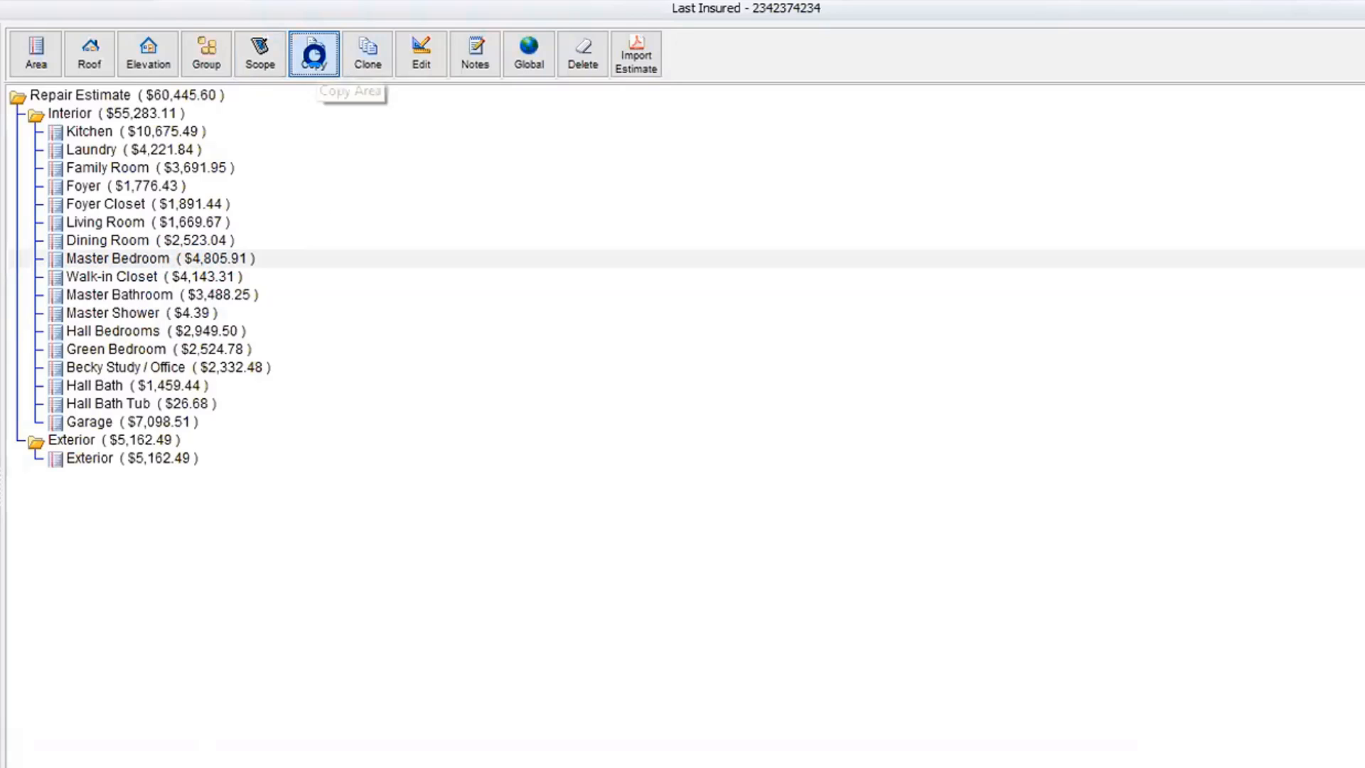
click(811, 390)
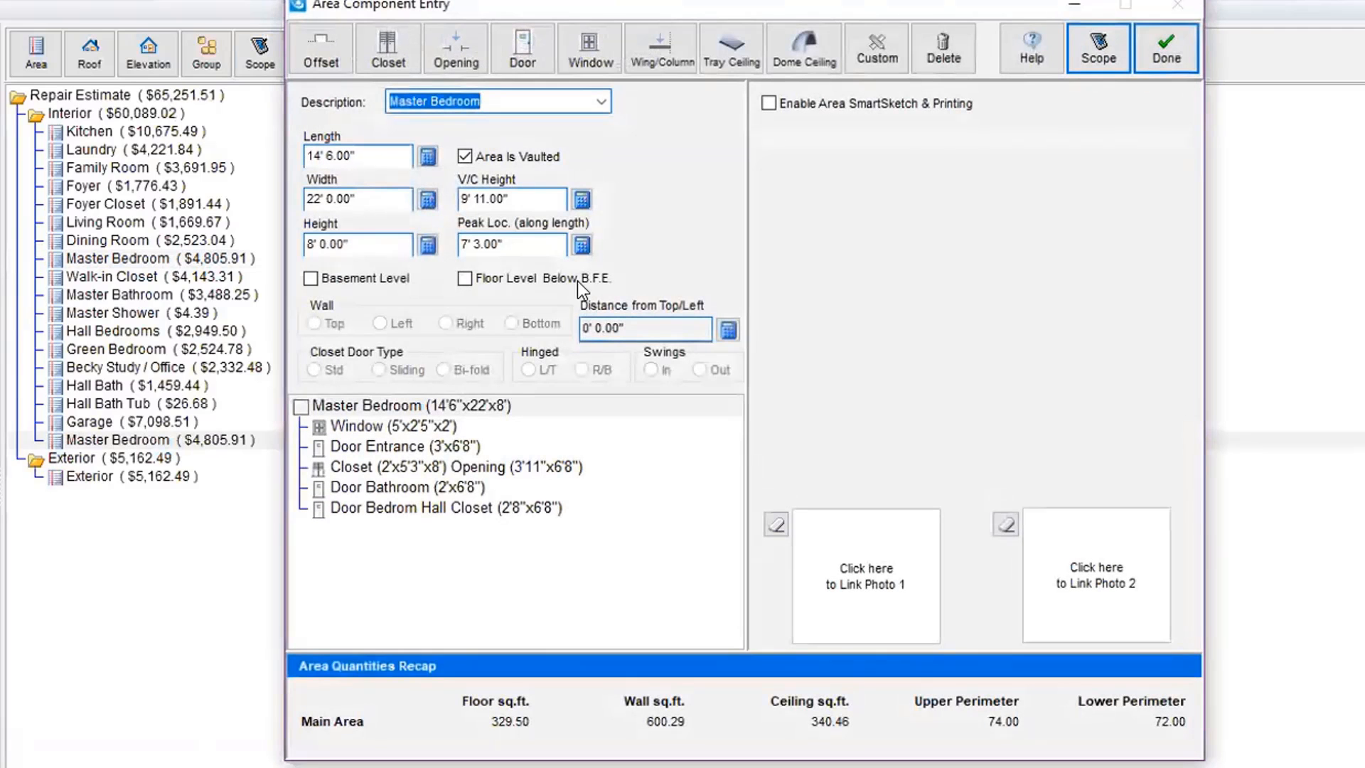
Step: Rename the copied Master Bedroom area as "2 nd.Master Bedroom"
click(519, 100)
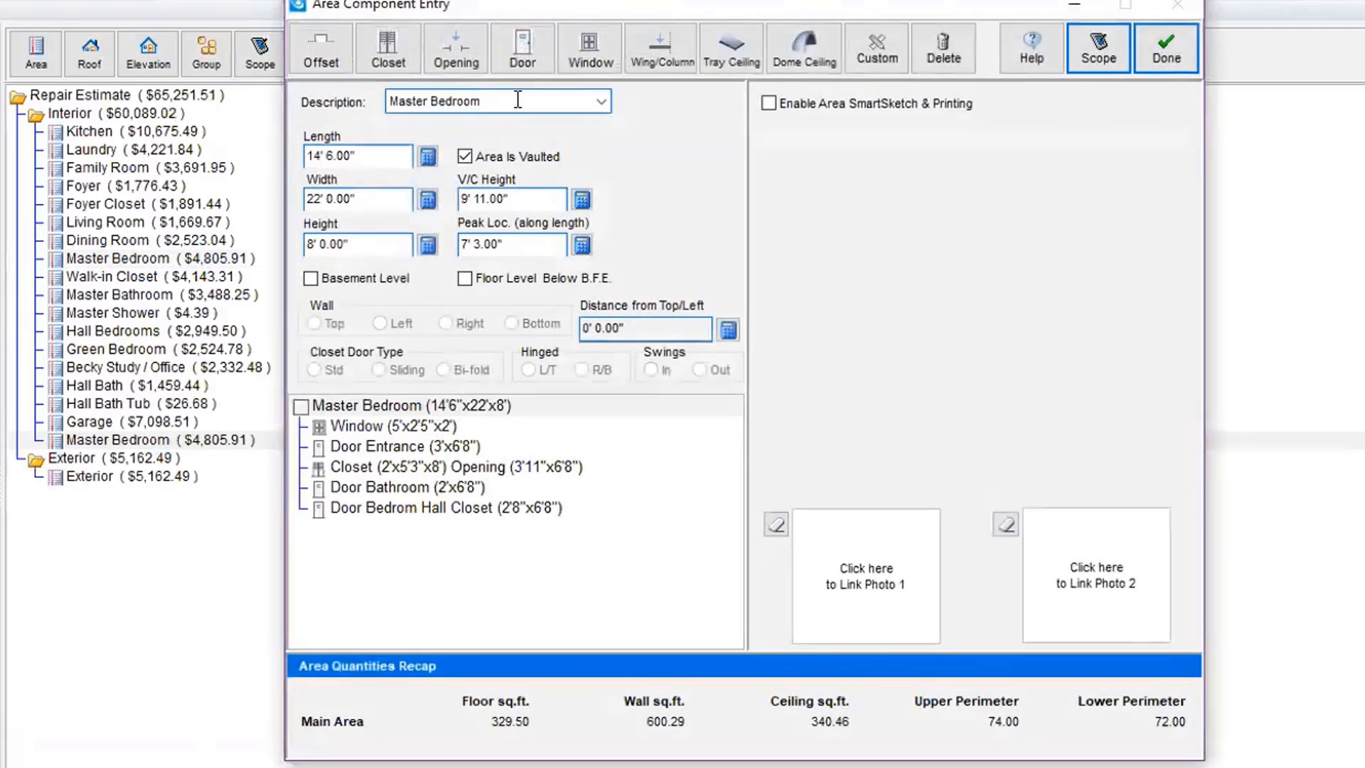
key(Left)
key(Left)
key(Left)
key(Left)
key(Left)
key(Left)
key(Left)
key(Left)
key(Left)
key(Left)
key(Left)
key(Left)
key(Left)
key(Left)
text(2 )
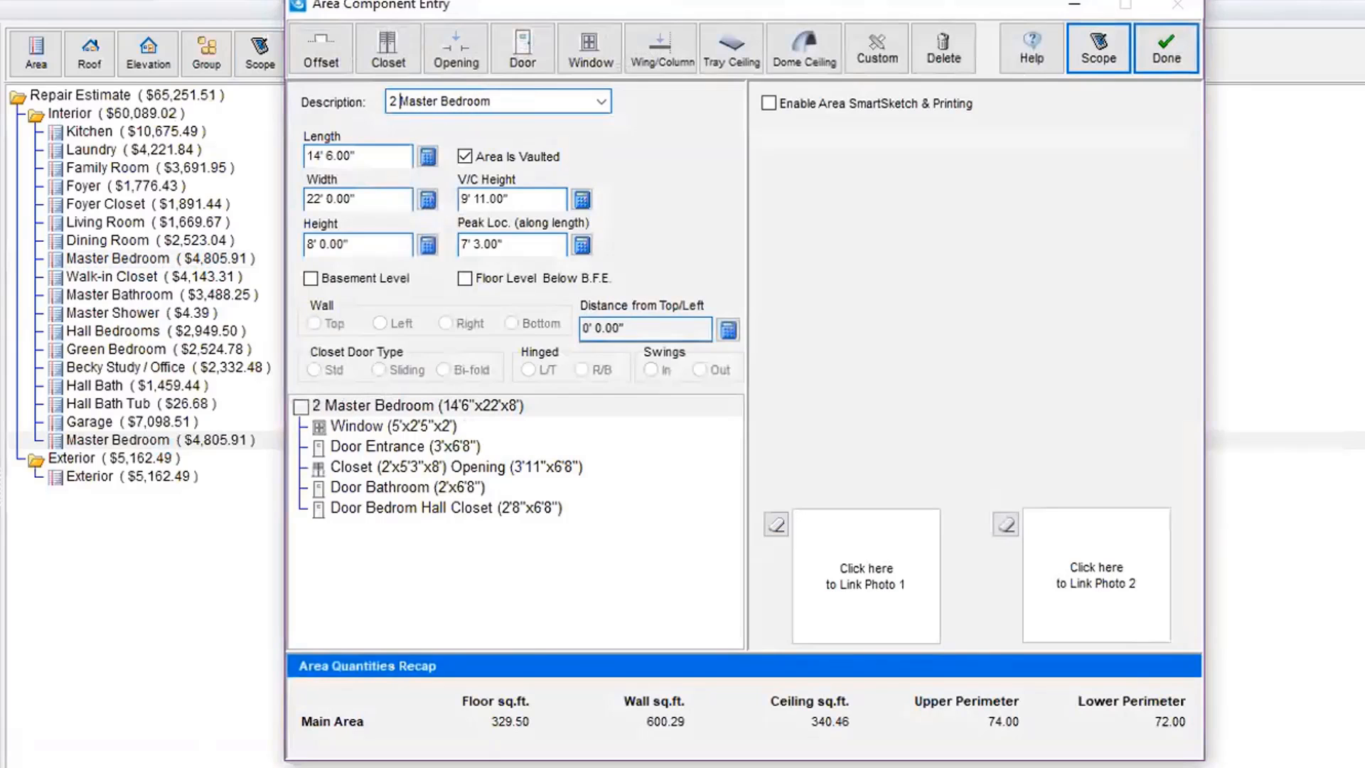
text(nd.)
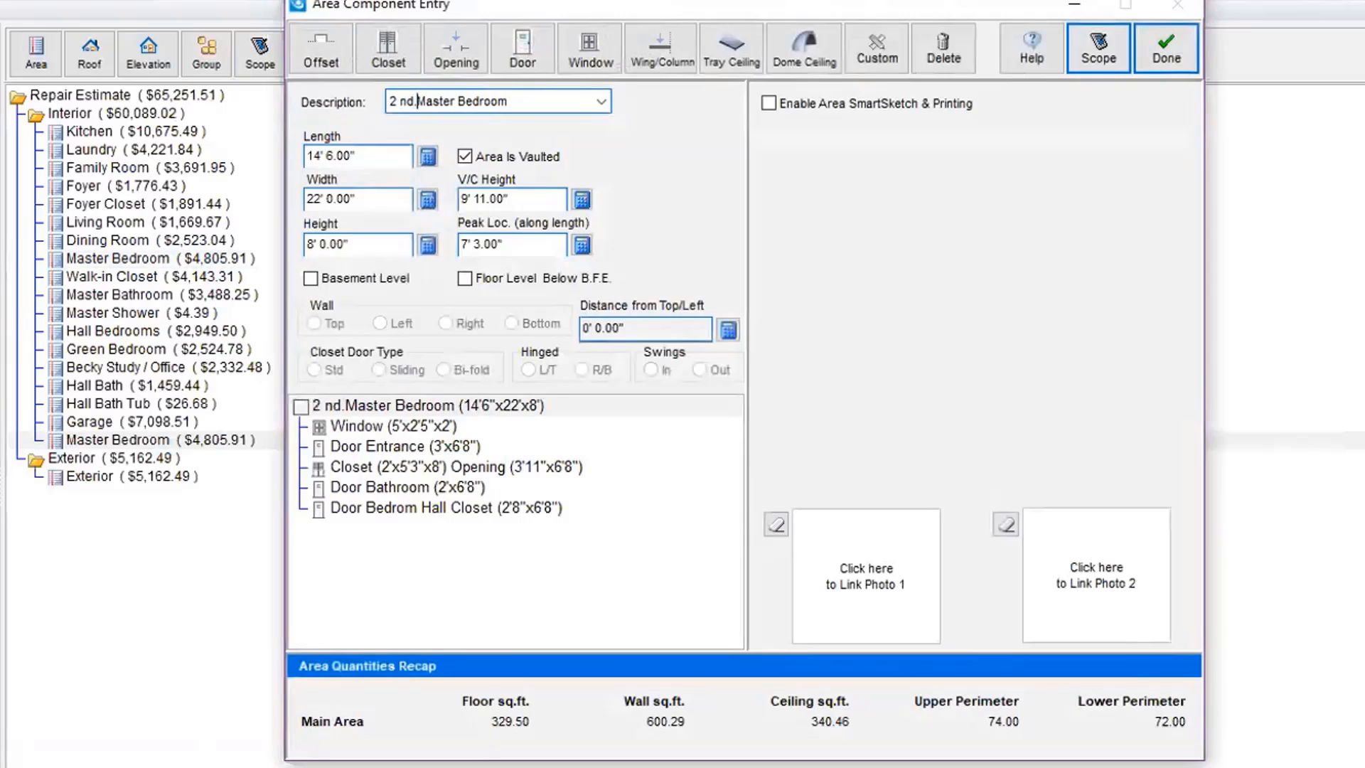
Step: Set the copied bedroom's length to 18 feet, then save the area and close its scope sheet
click(376, 155)
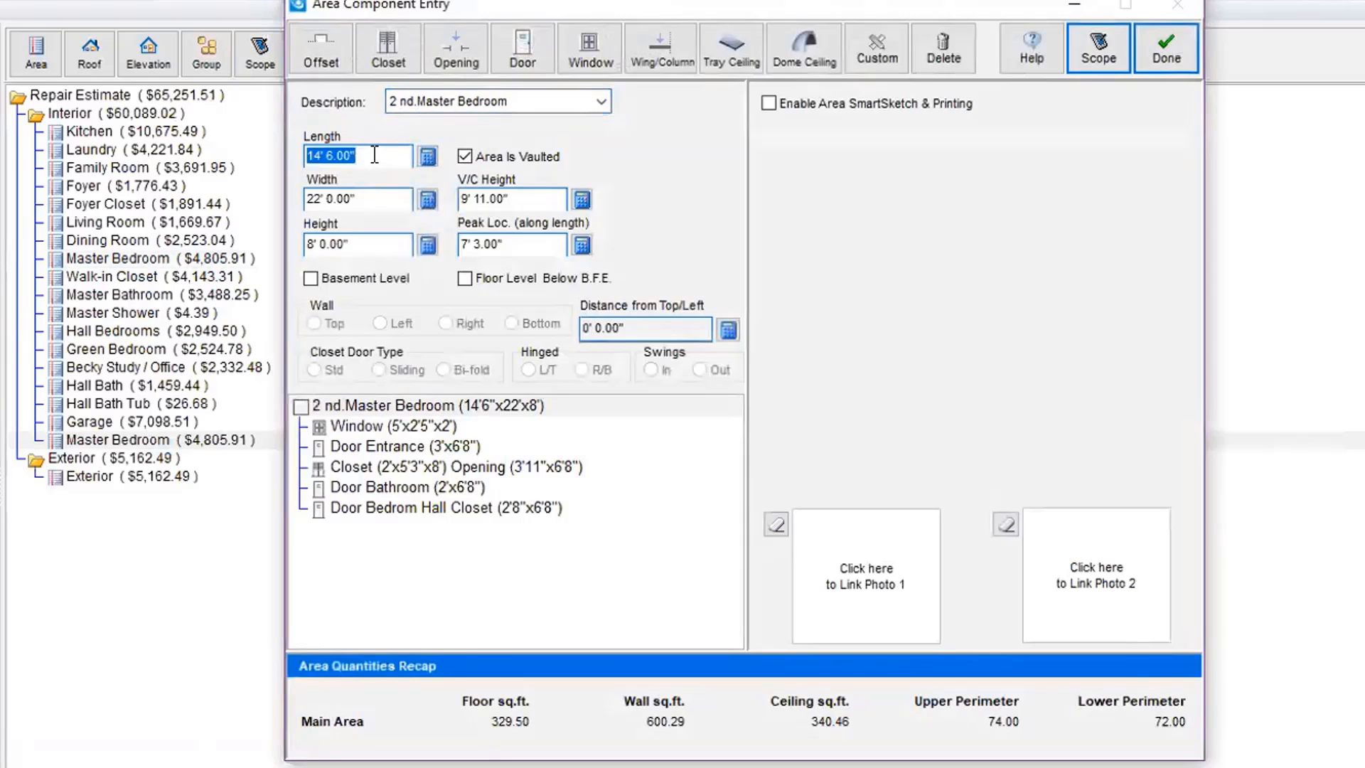
text(18)
key(Tab)
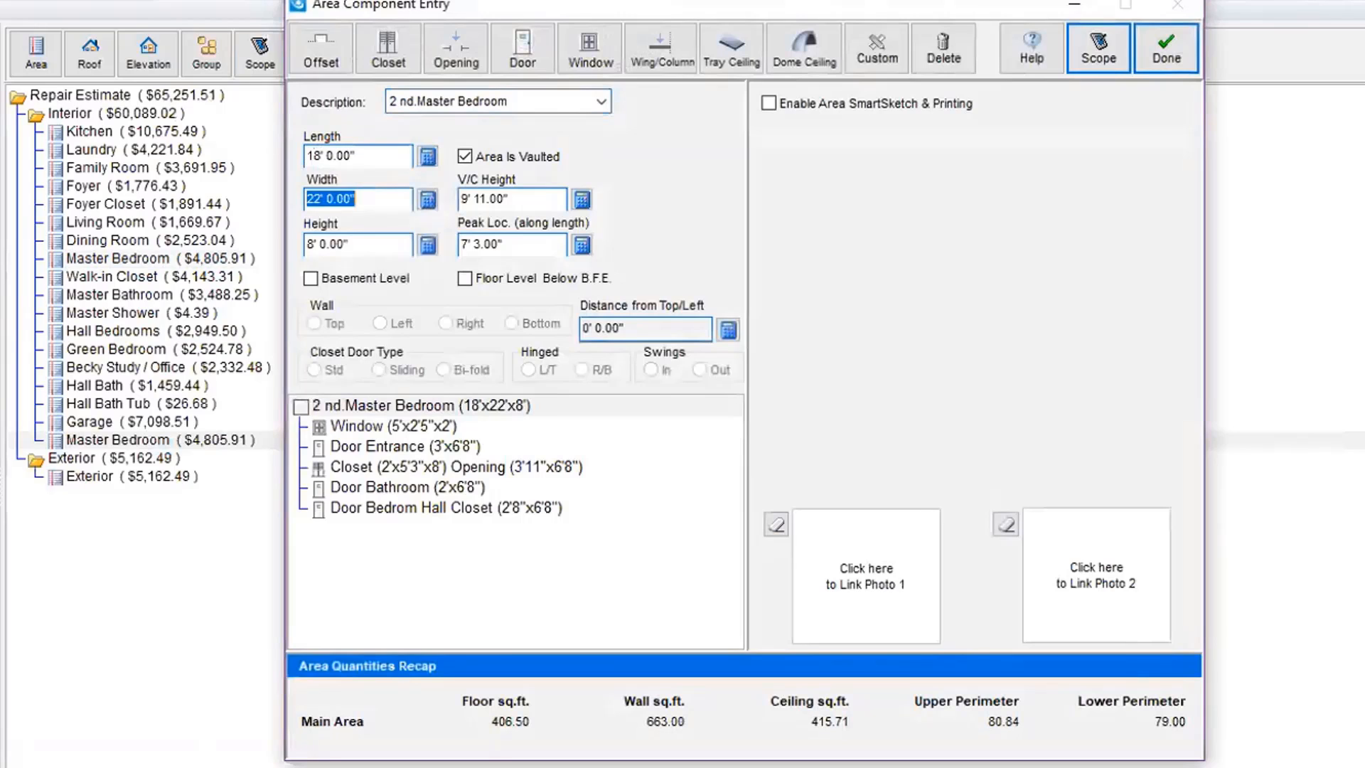
key(Tab)
key(Tab)
key(Tab)
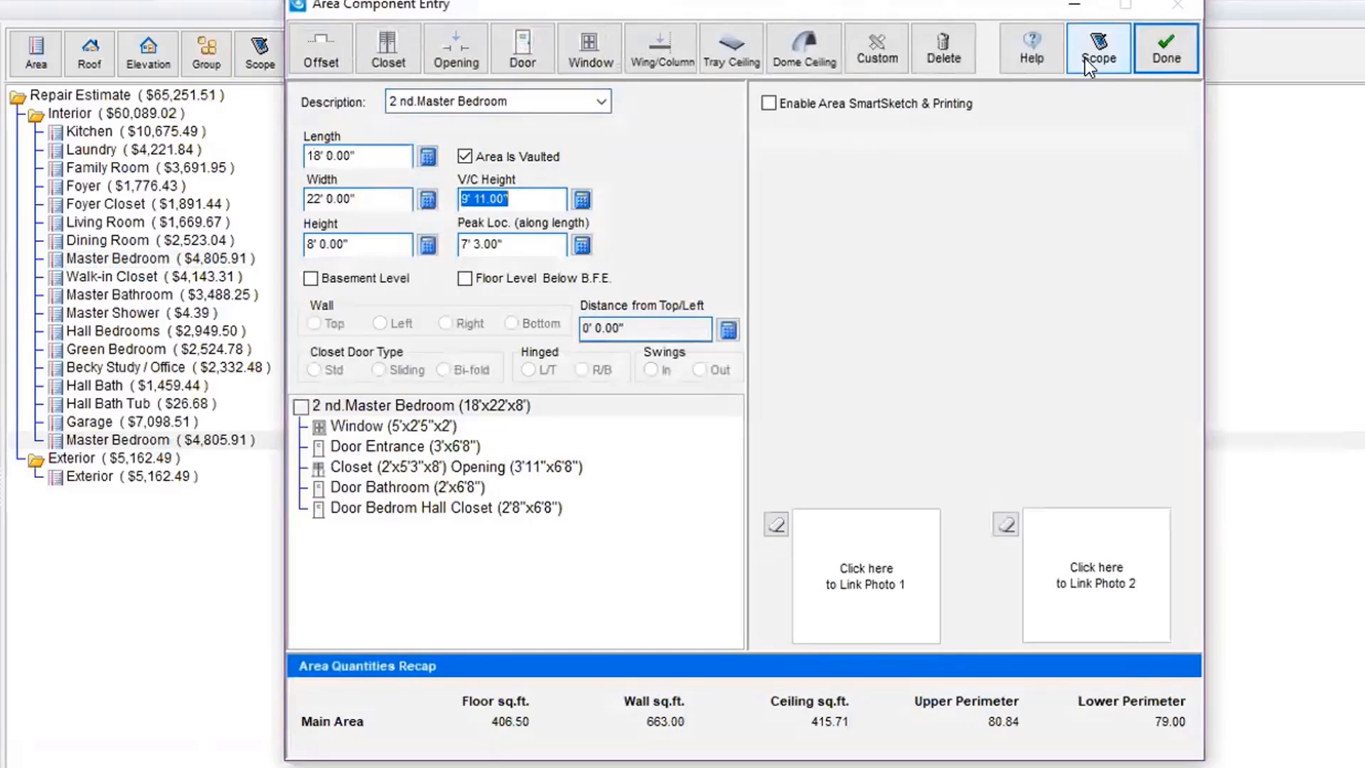
click(1166, 50)
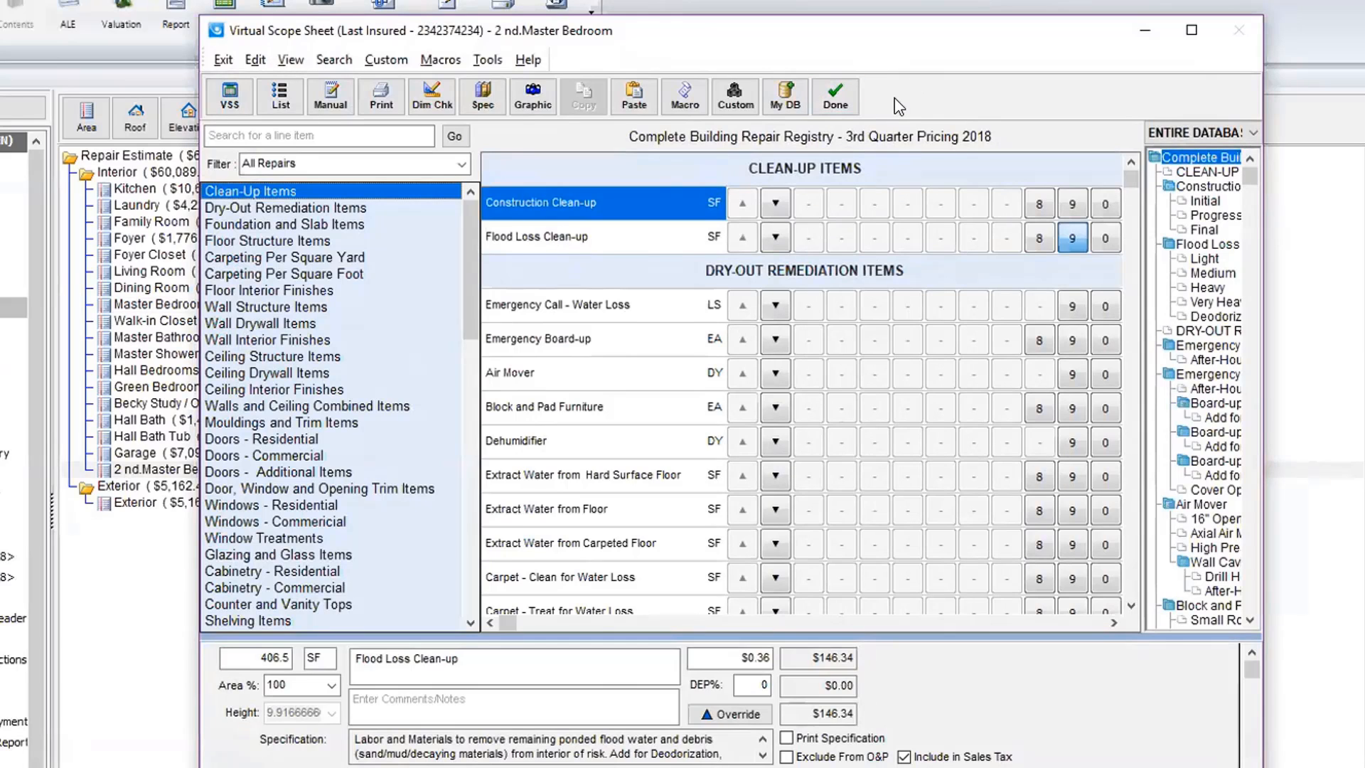
click(839, 94)
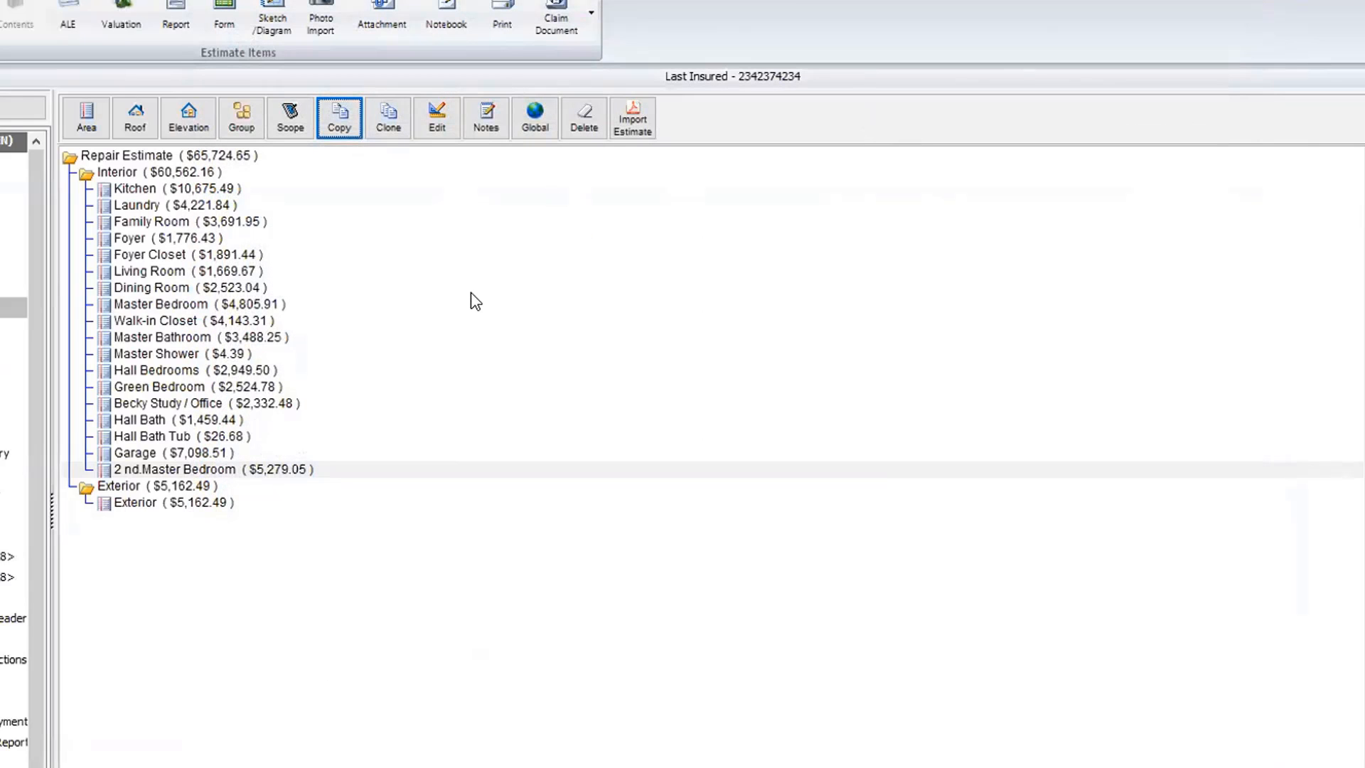
Step: Create two clones of the 2 nd.Master Bedroom area and review one clone's area details without changing them
click(373, 116)
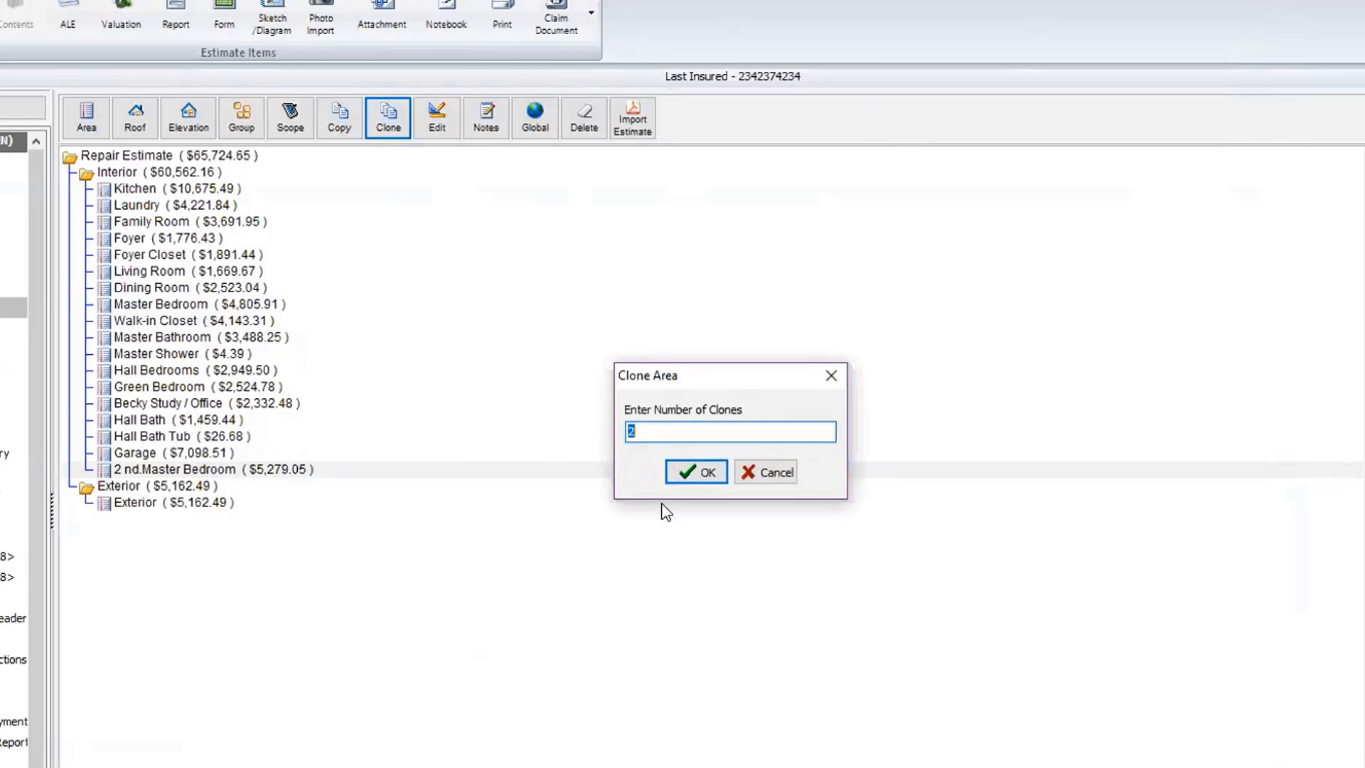
click(699, 470)
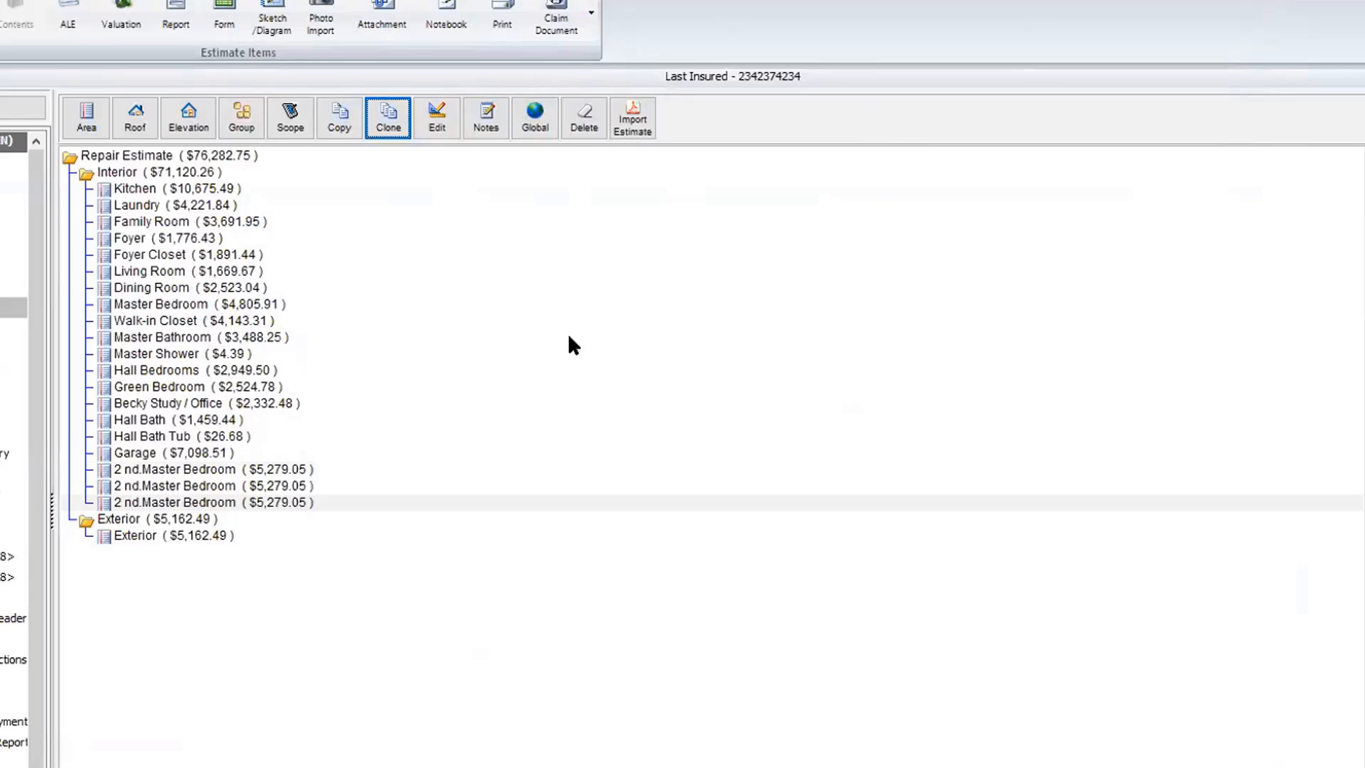
click(175, 487)
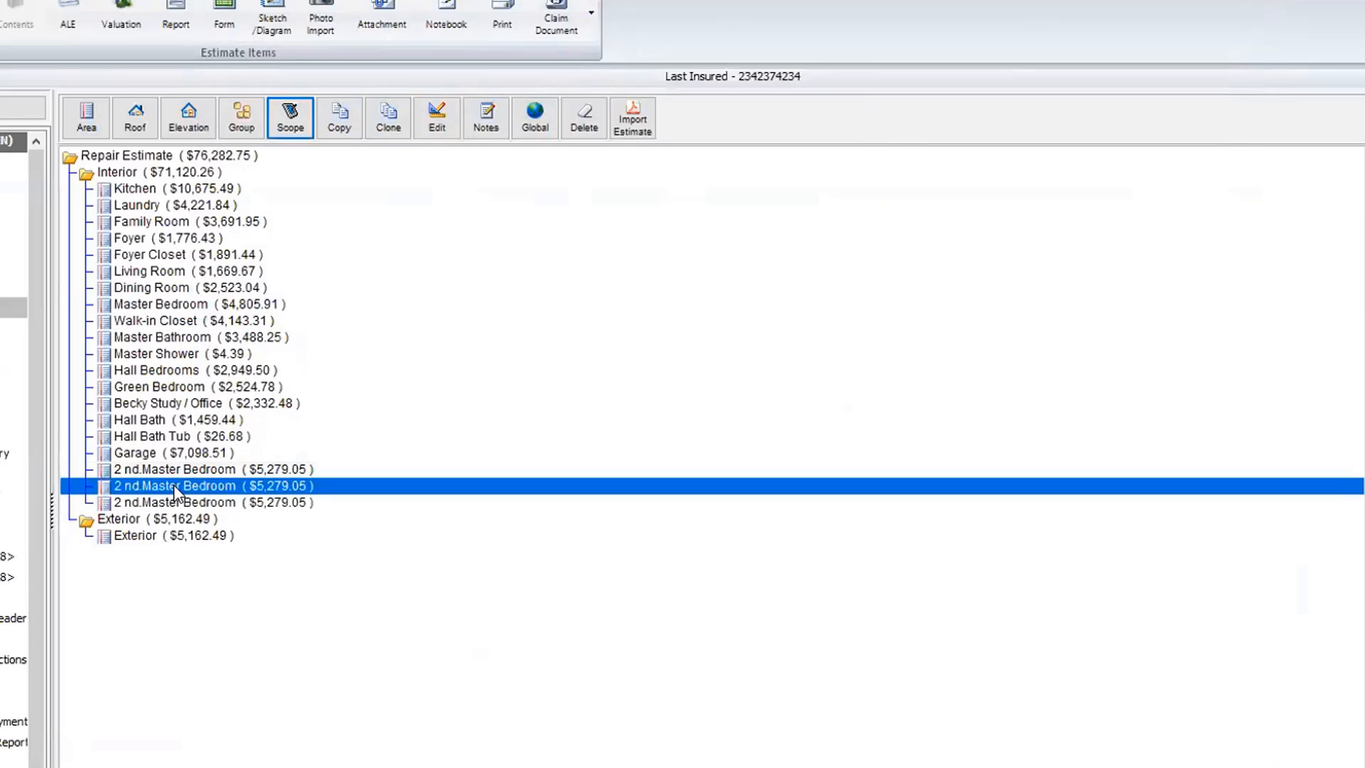
click(185, 504)
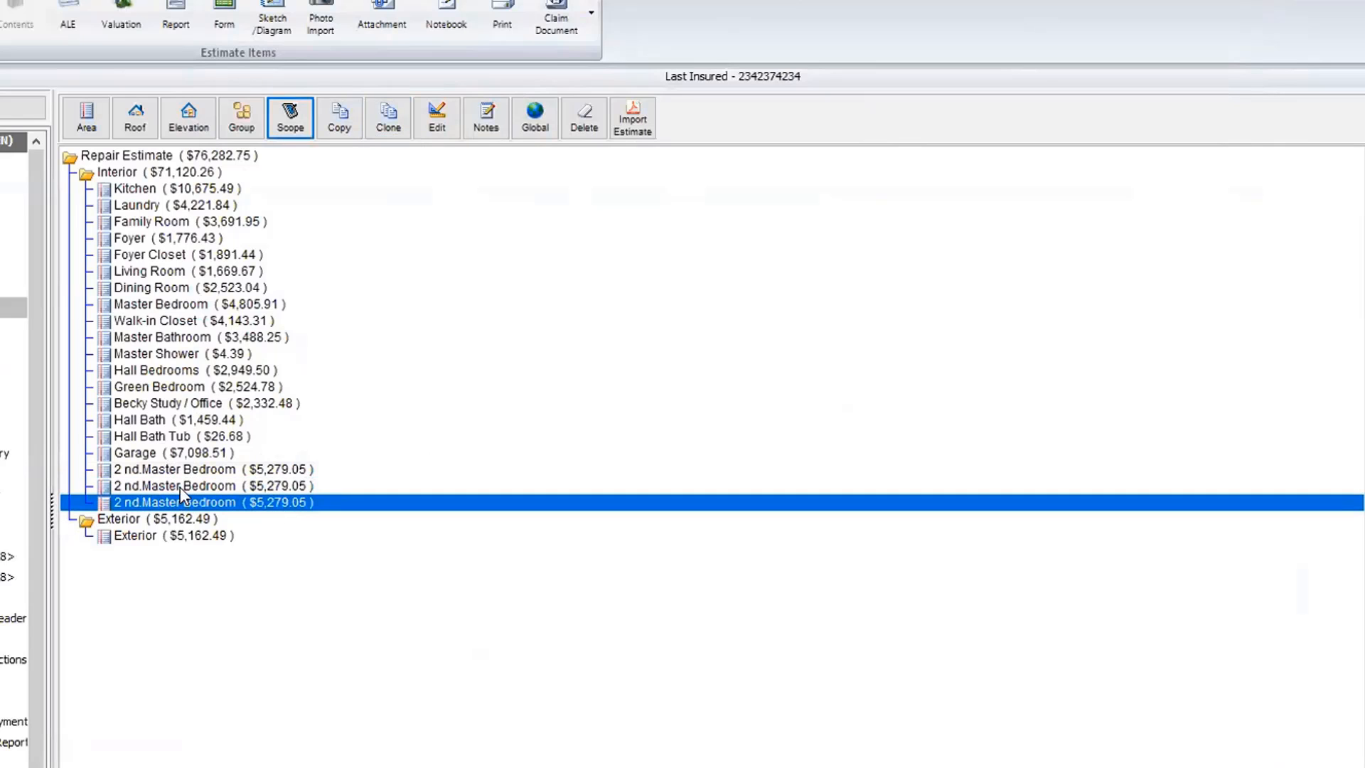
click(181, 488)
click(437, 120)
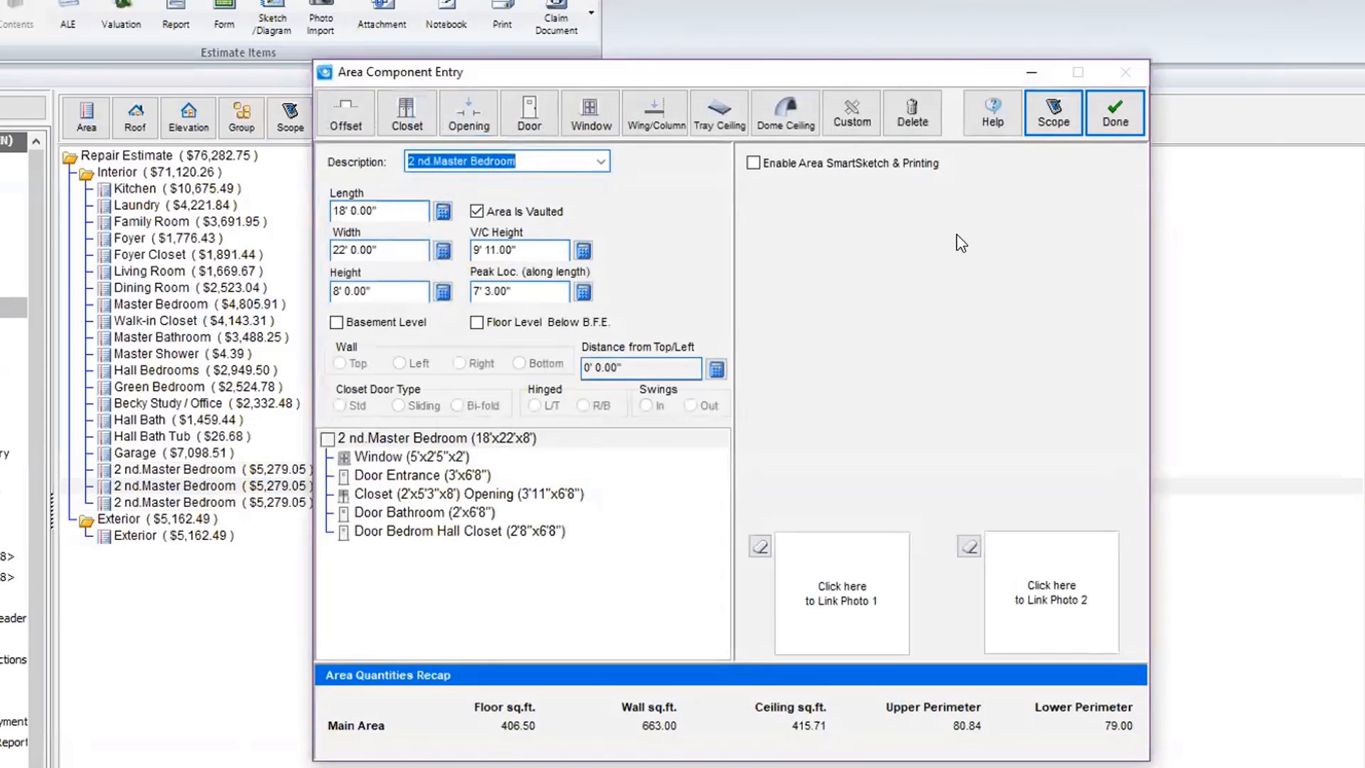
click(1113, 114)
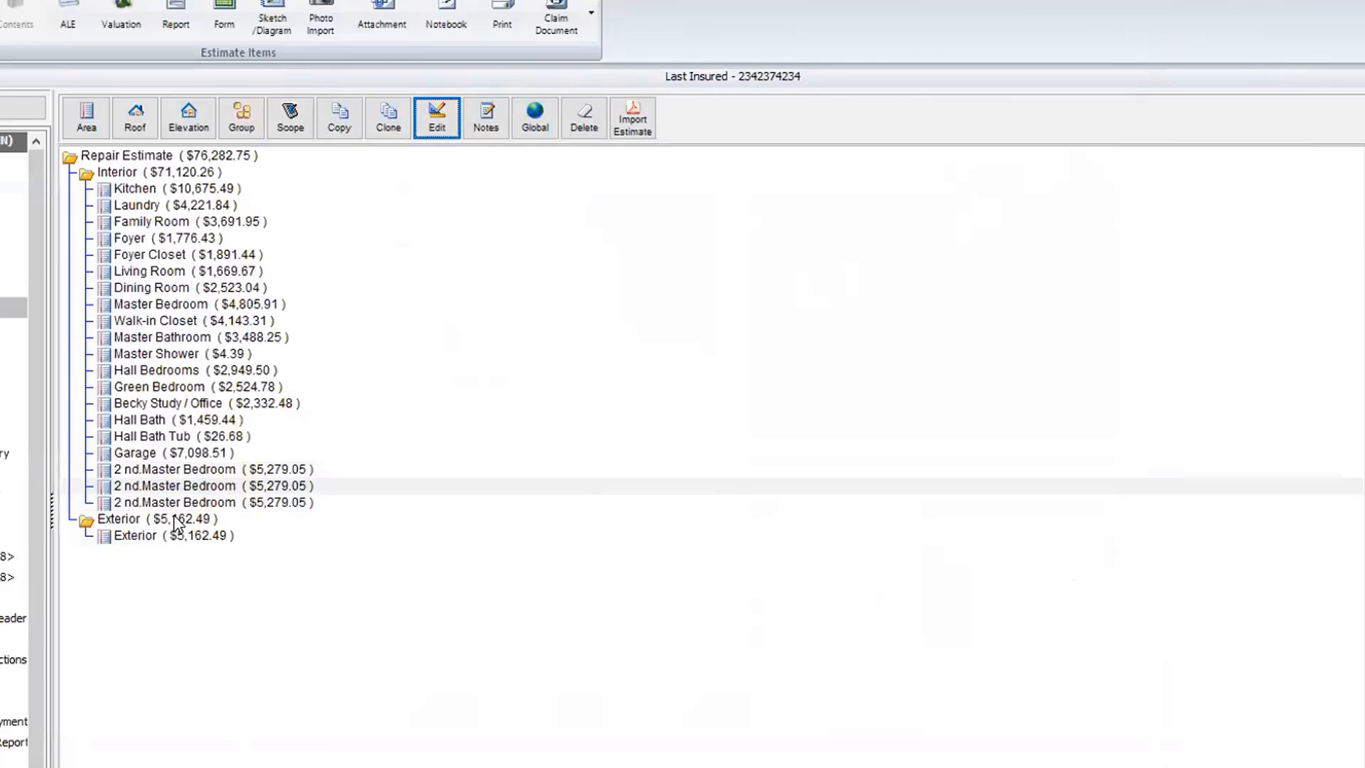
Step: Delete all three 2 nd.Master Bedroom areas from the Interior group, one at a time
click(137, 469)
click(142, 483)
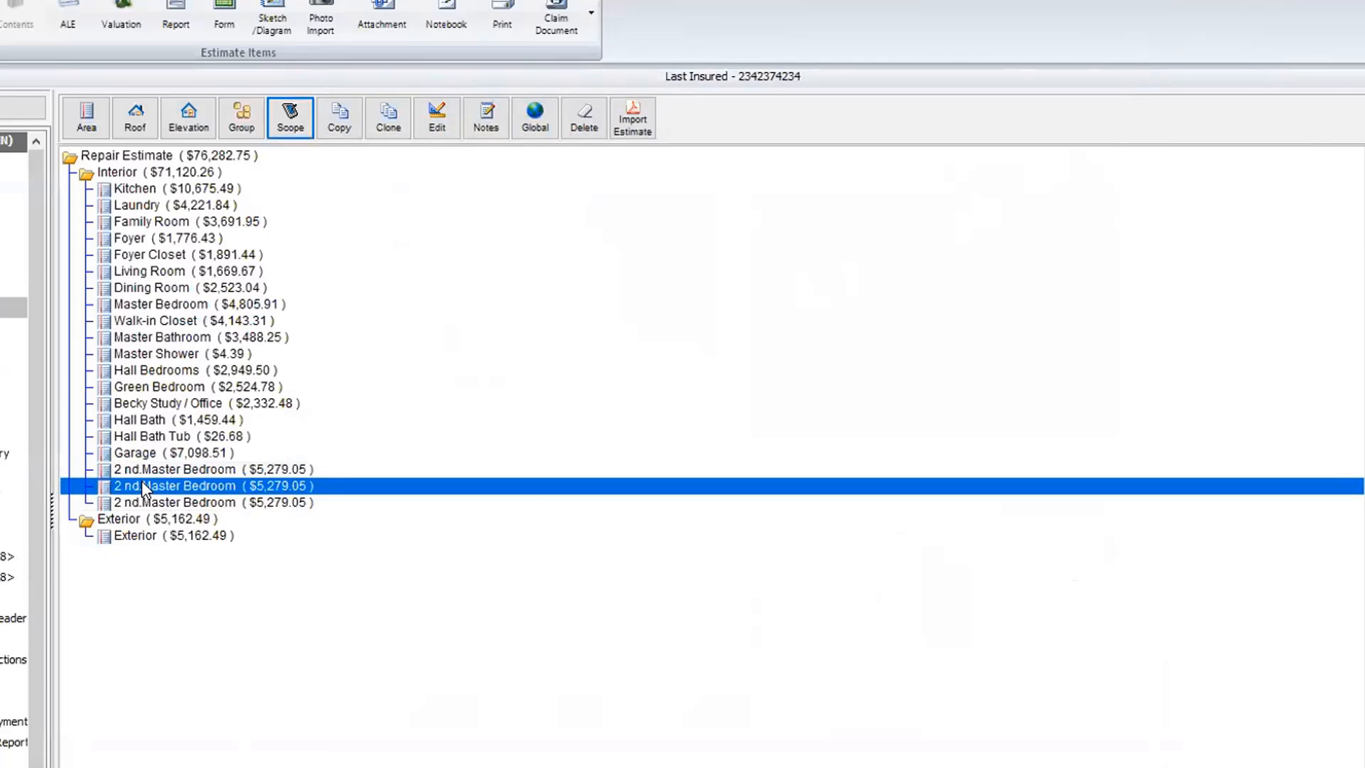
click(153, 505)
click(152, 466)
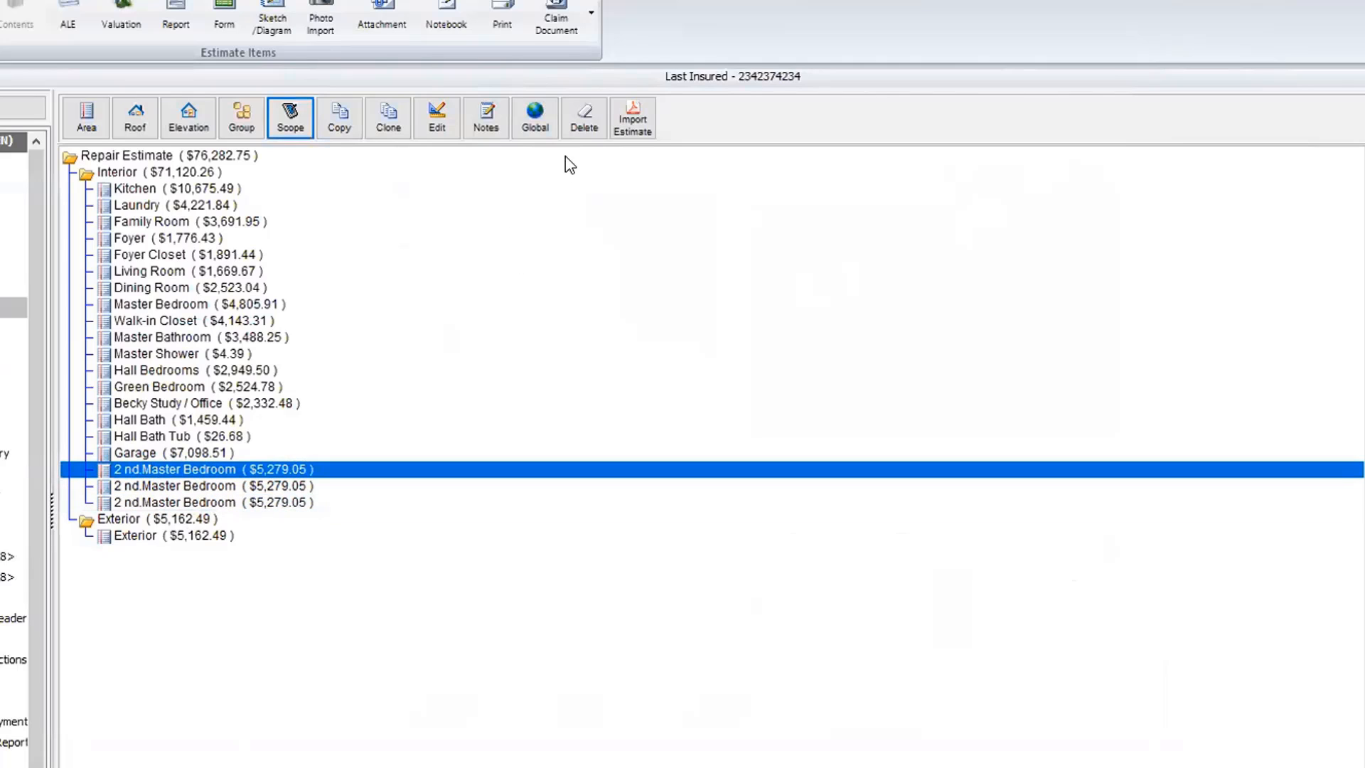
click(583, 120)
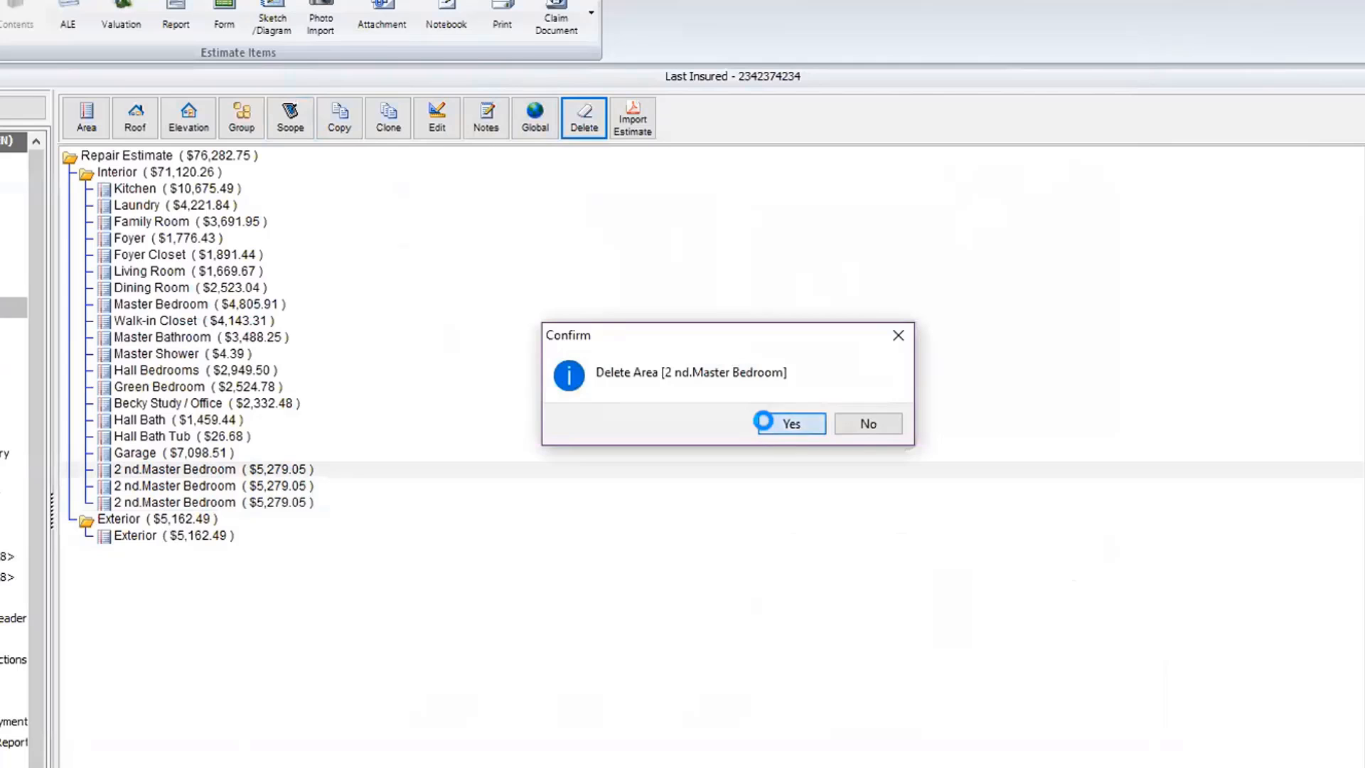
click(783, 424)
click(288, 471)
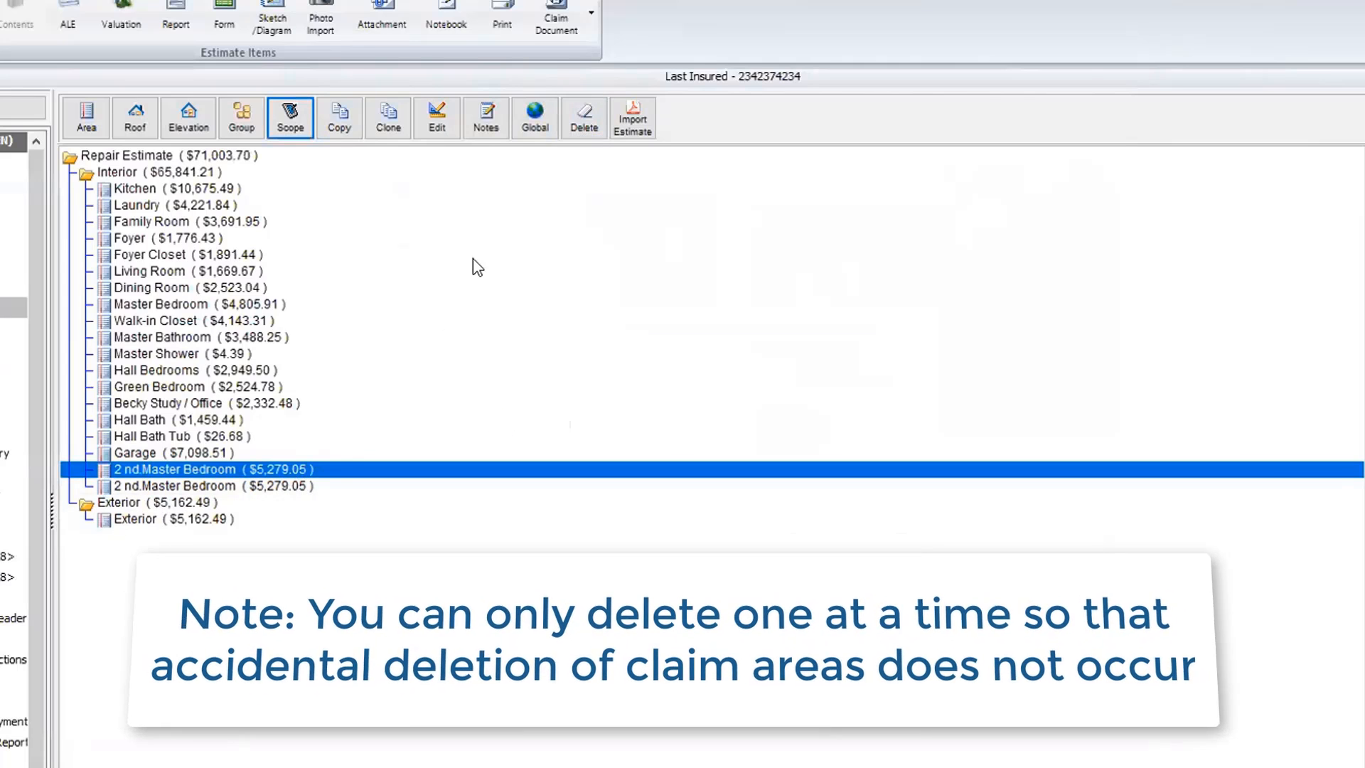
click(586, 124)
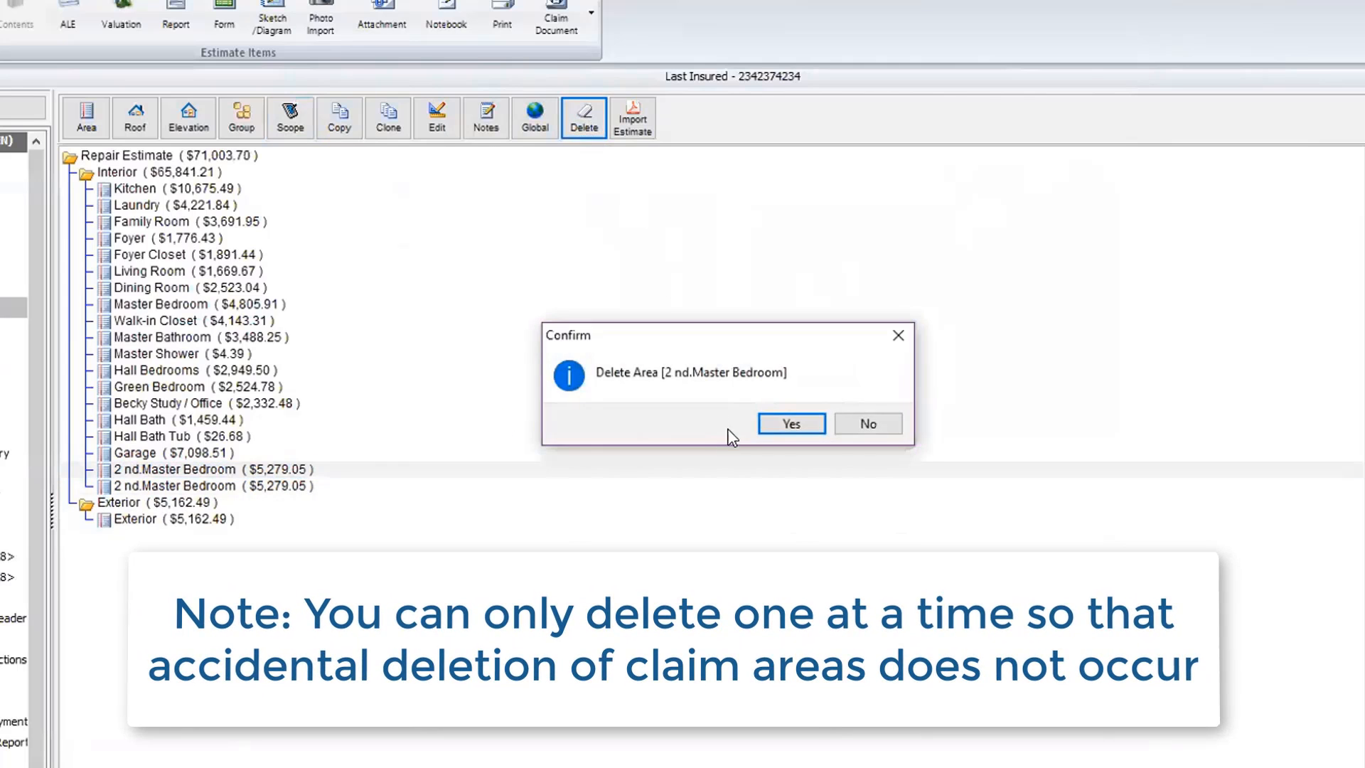
click(786, 424)
click(290, 470)
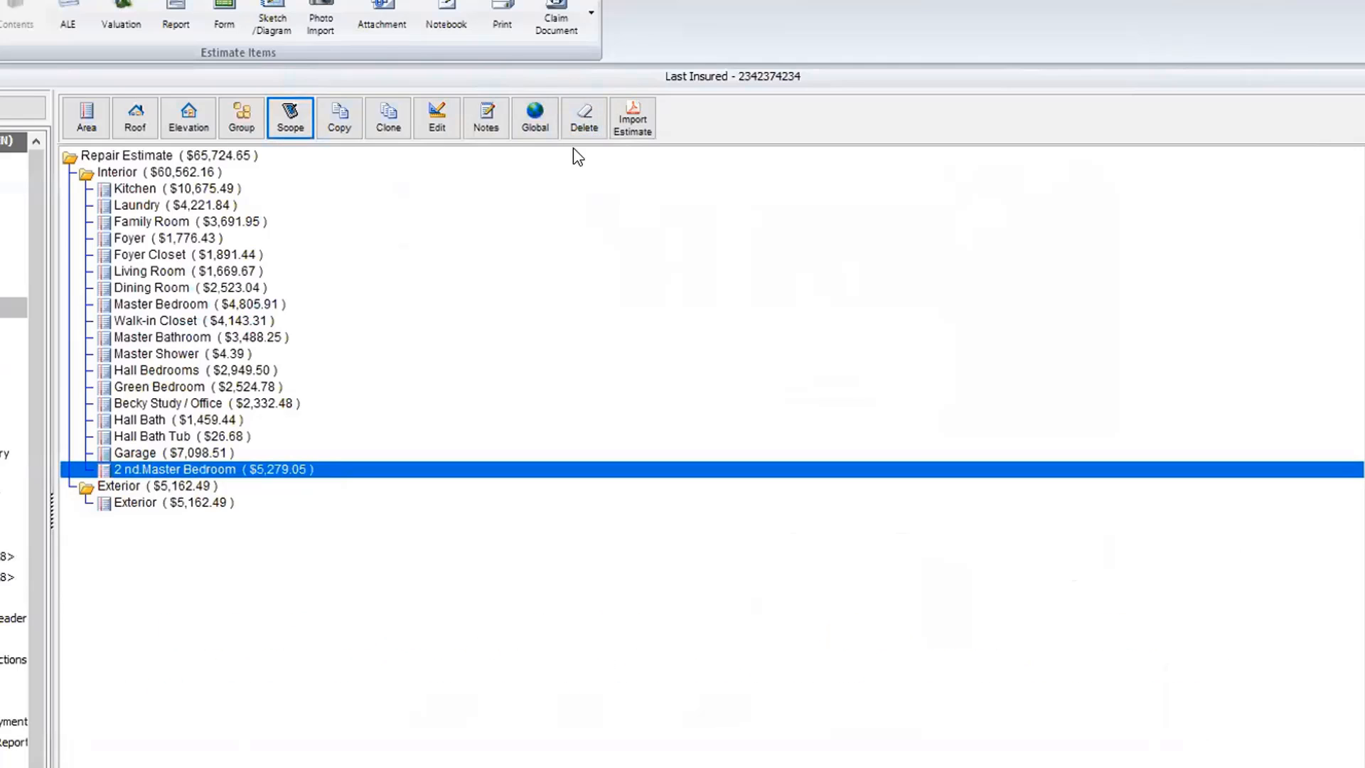
click(584, 122)
click(786, 423)
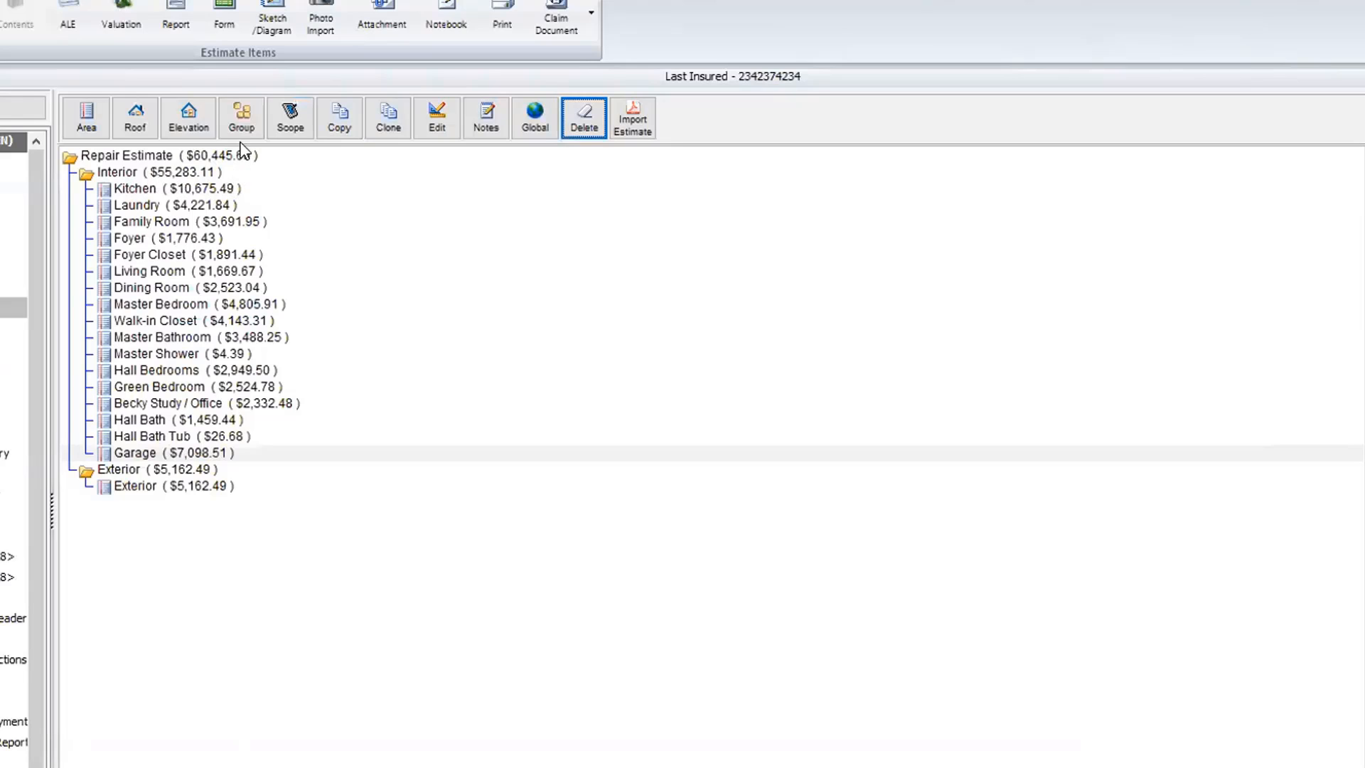
Step: Create a new group named "Unit 101" in the estimate
click(234, 112)
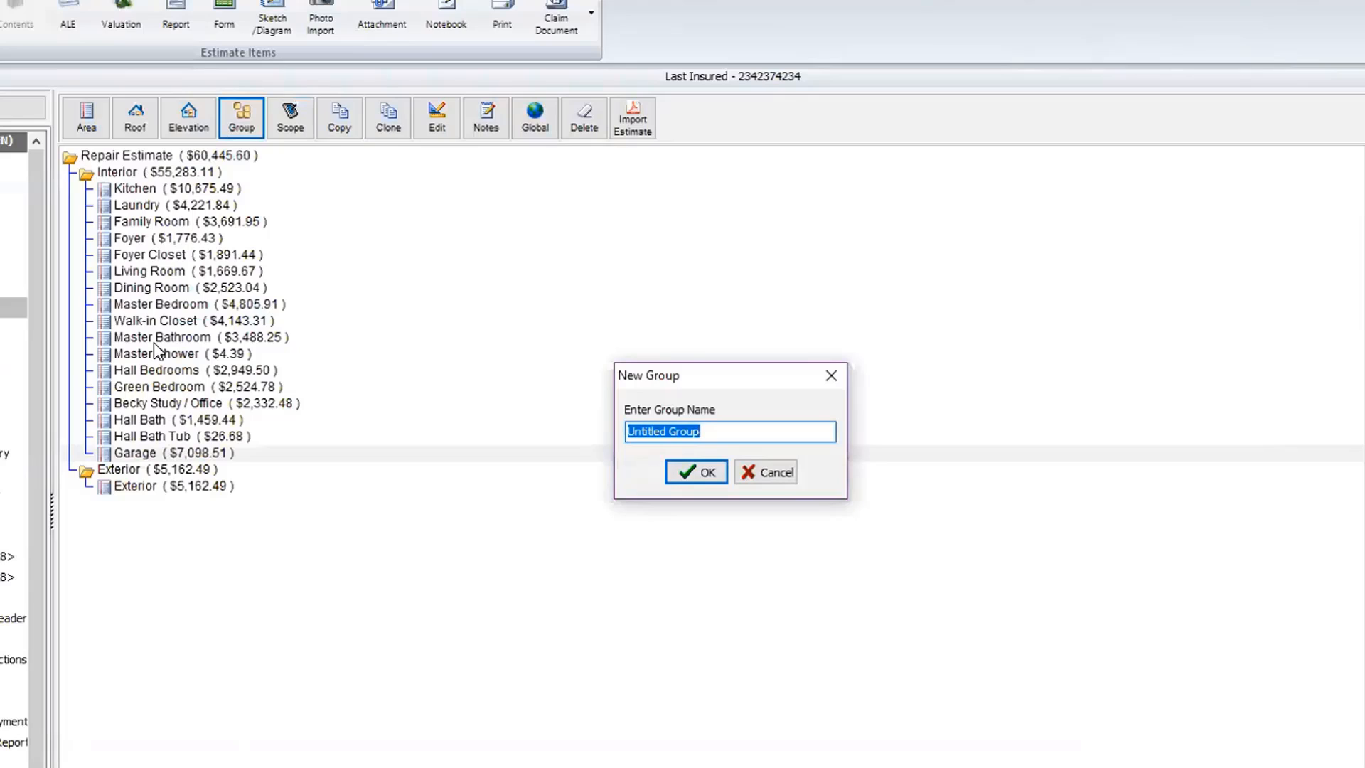
key(BackSpace)
text(Unit)
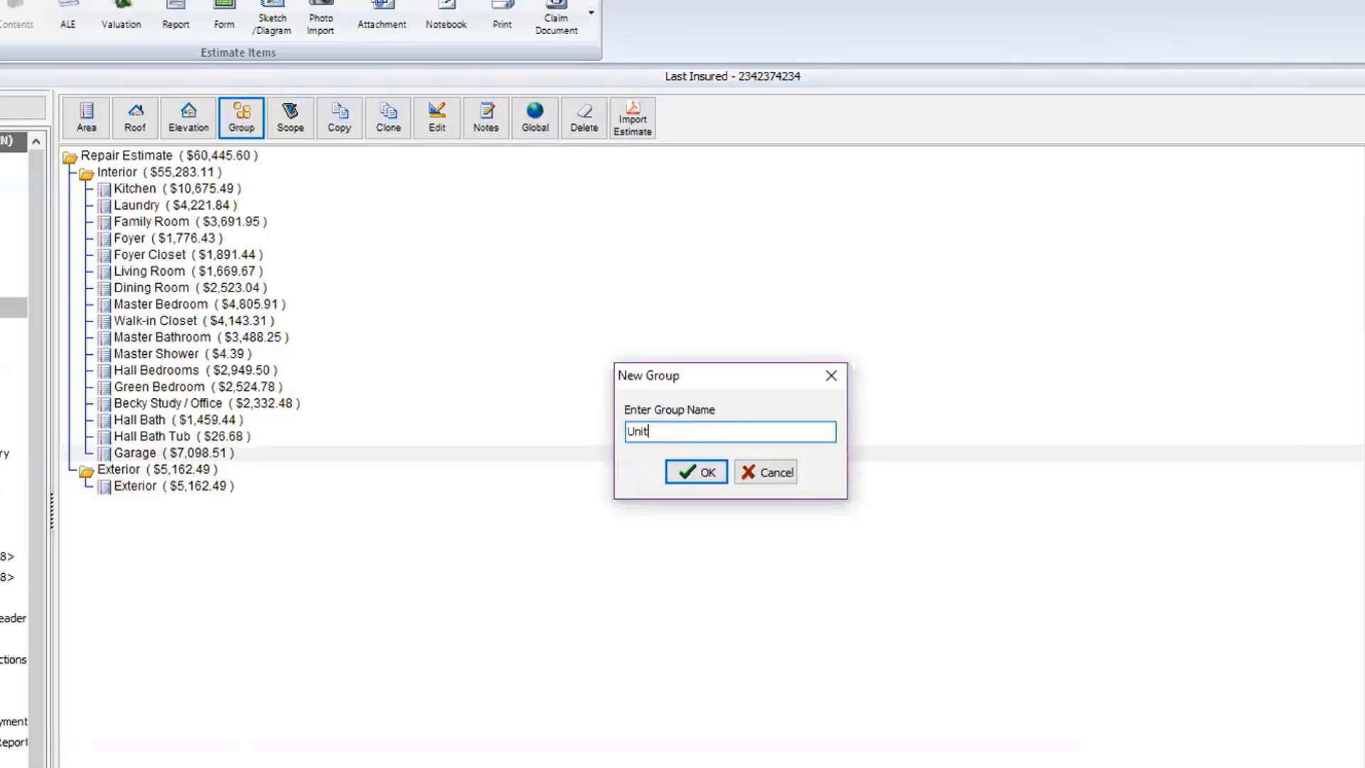
text( 101)
click(700, 471)
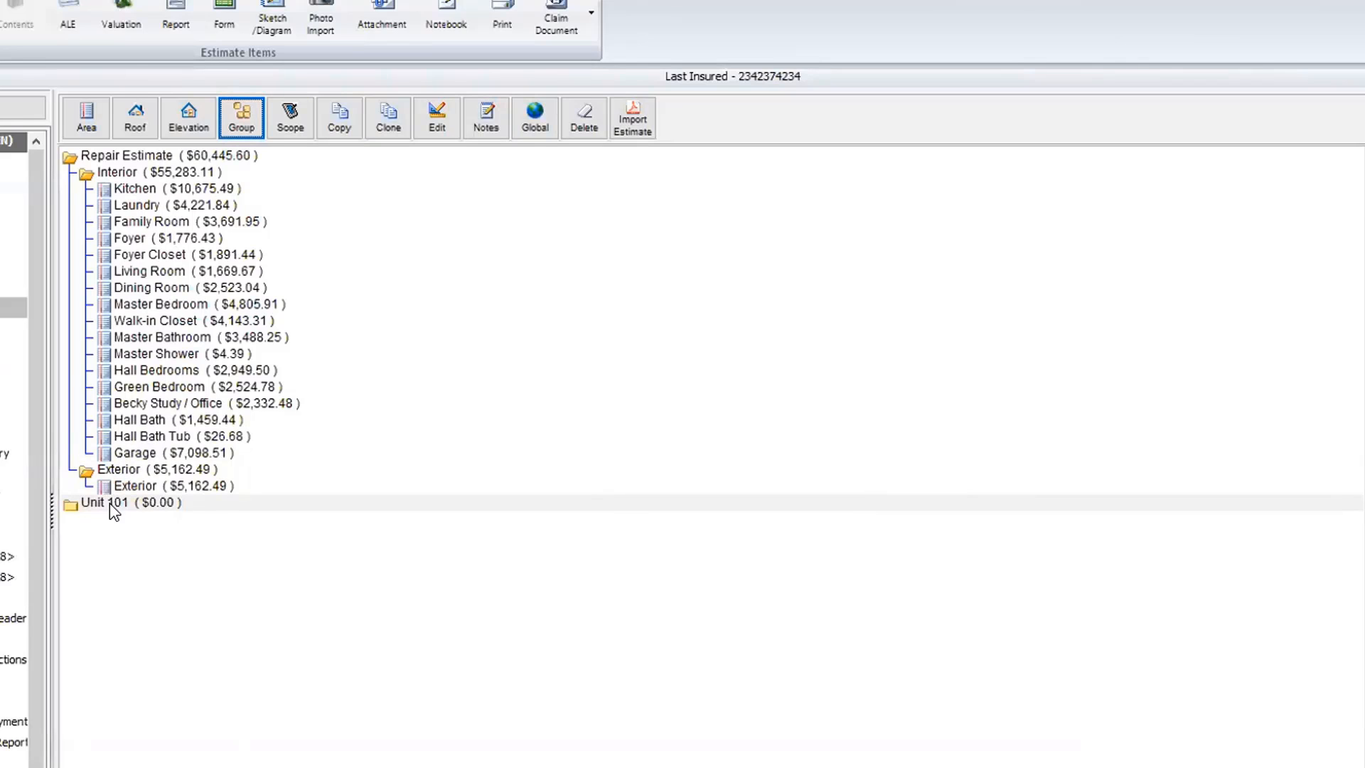
Step: Move the Interior group into the Unit 101 group and expand both groups to show their rooms
click(117, 172)
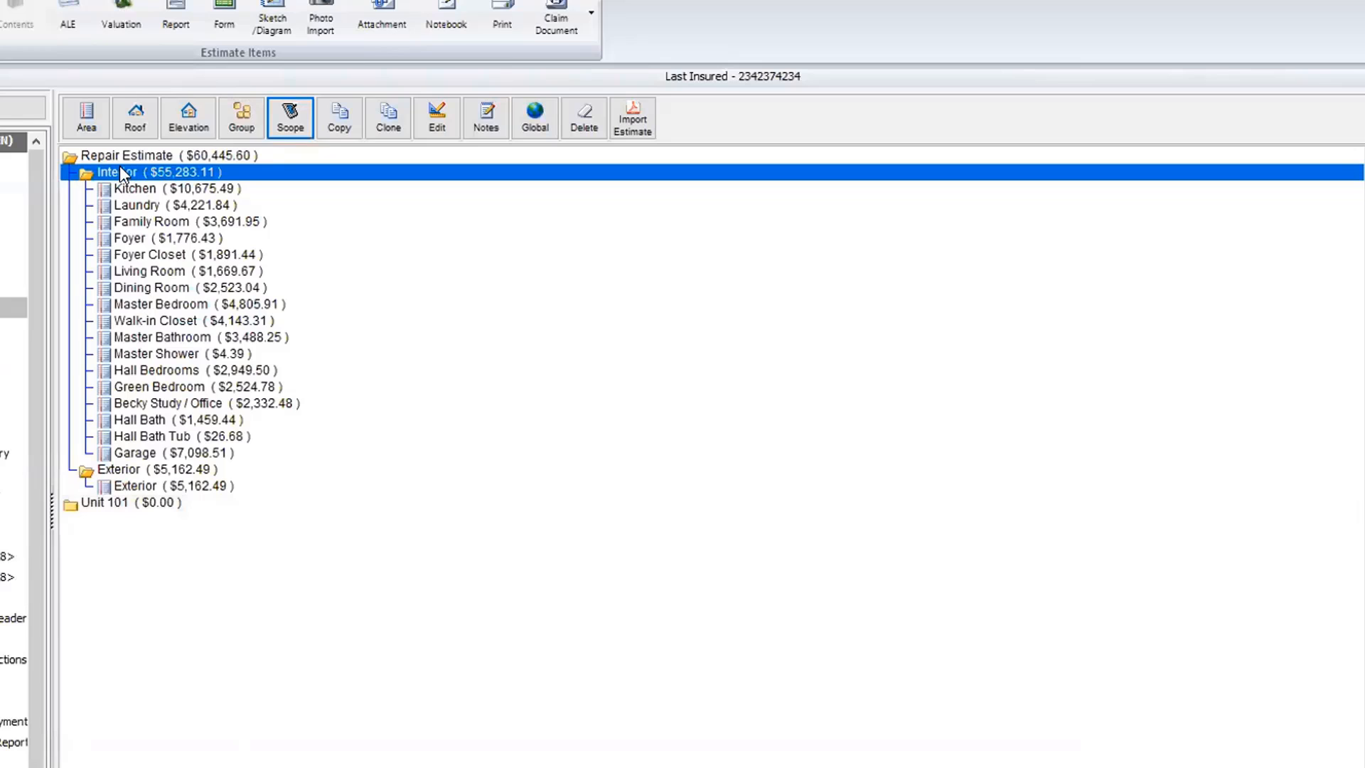
drag(120, 168, 153, 504)
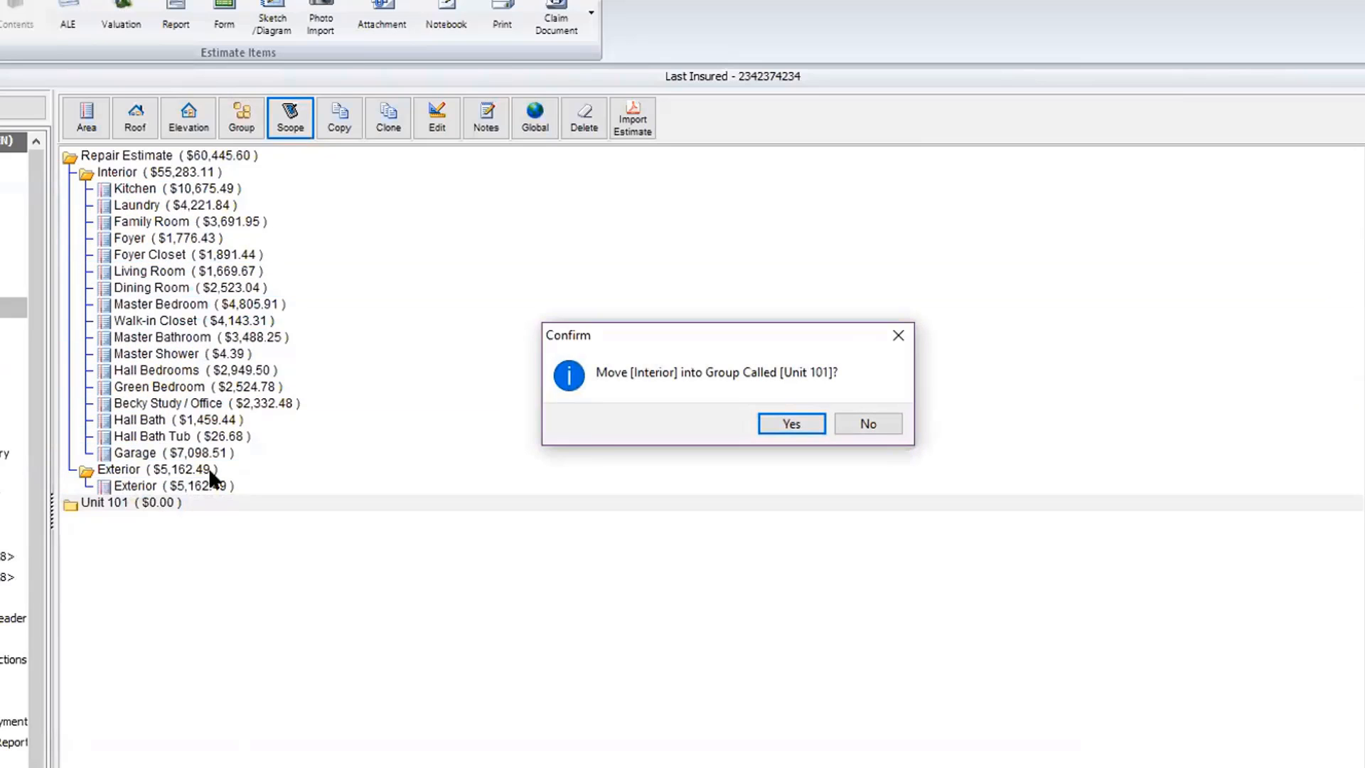
click(785, 424)
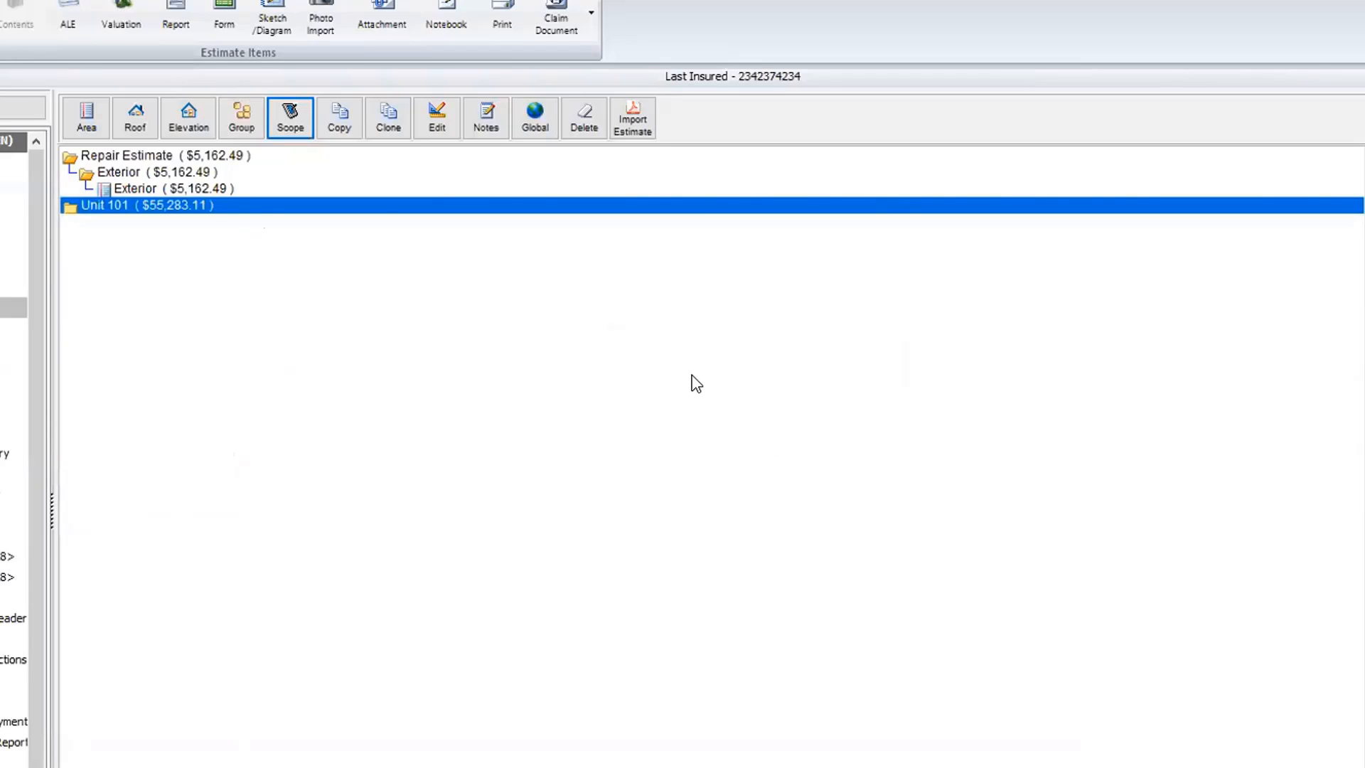
double_click(74, 205)
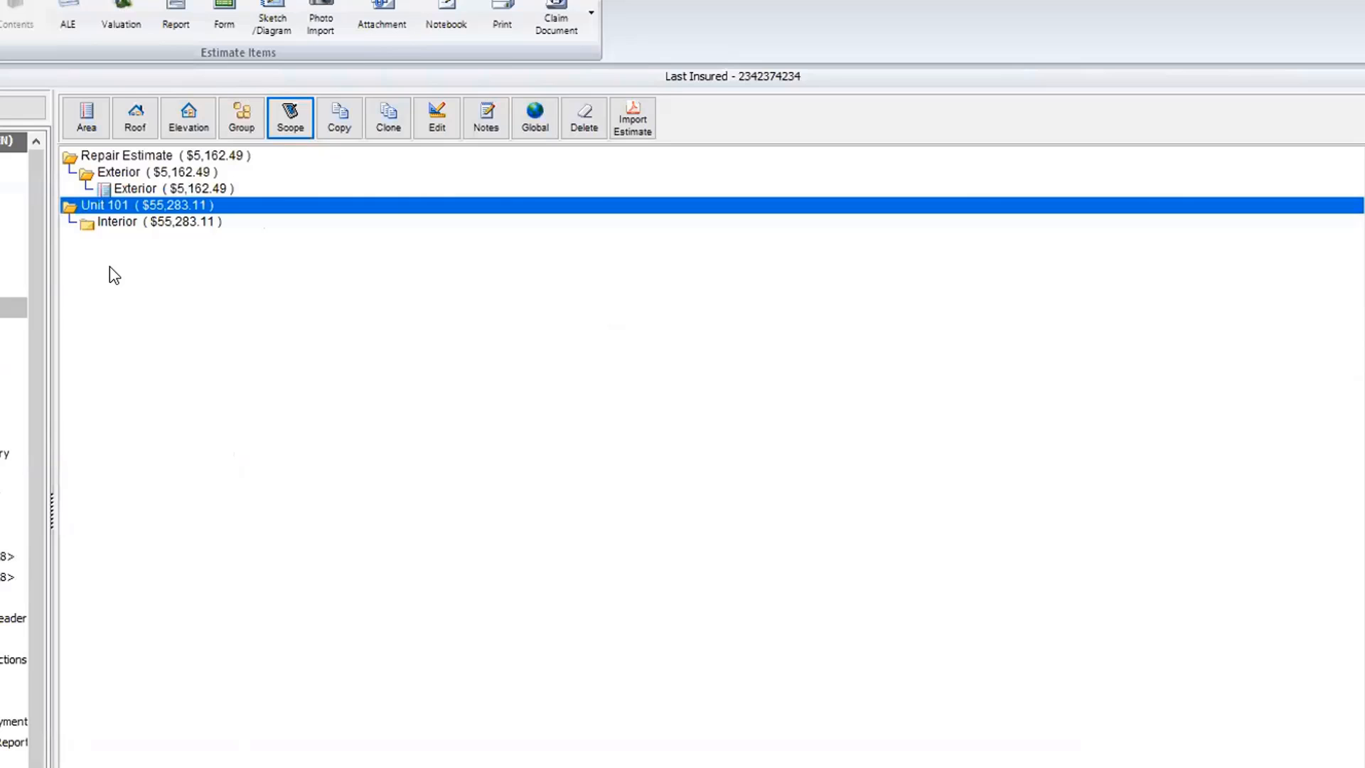
double_click(87, 223)
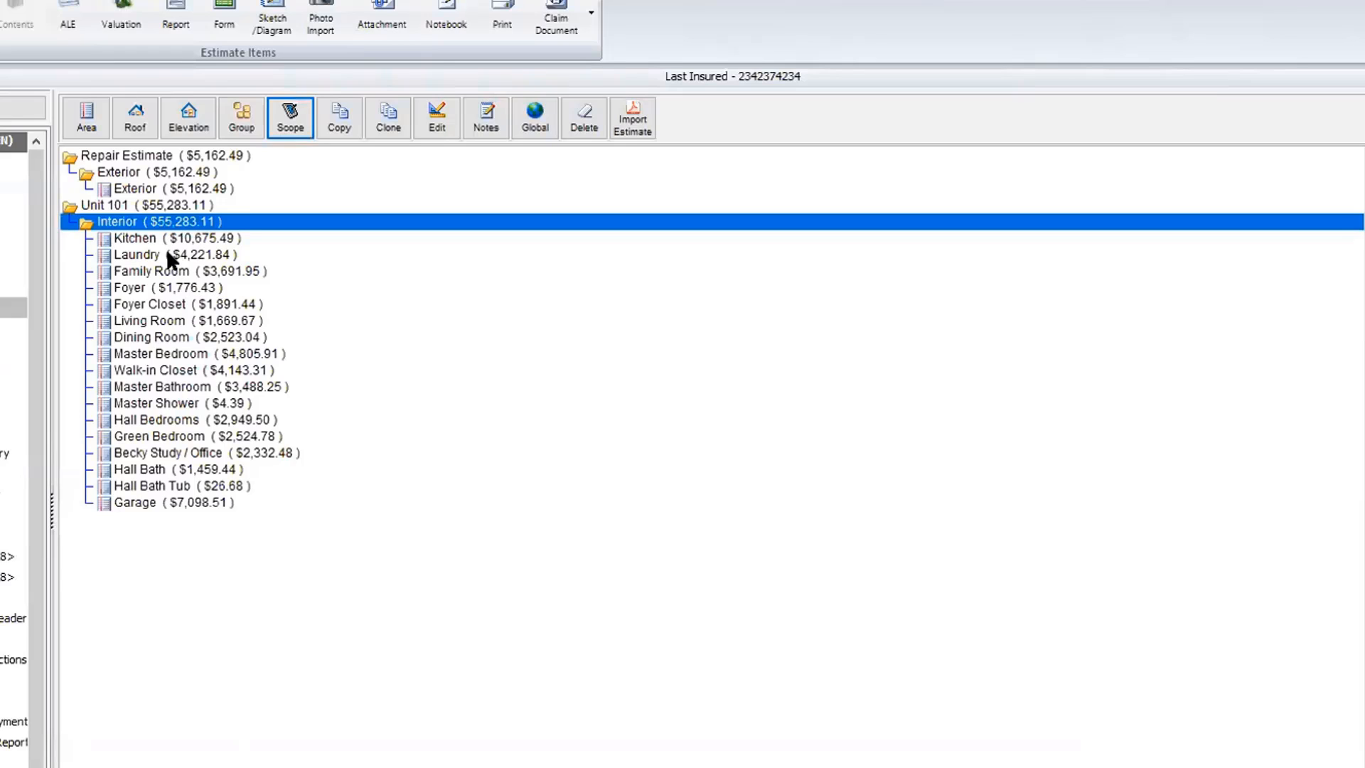
Step: Create four clones of the entire Unit 101 group, including its Interior rooms
click(120, 202)
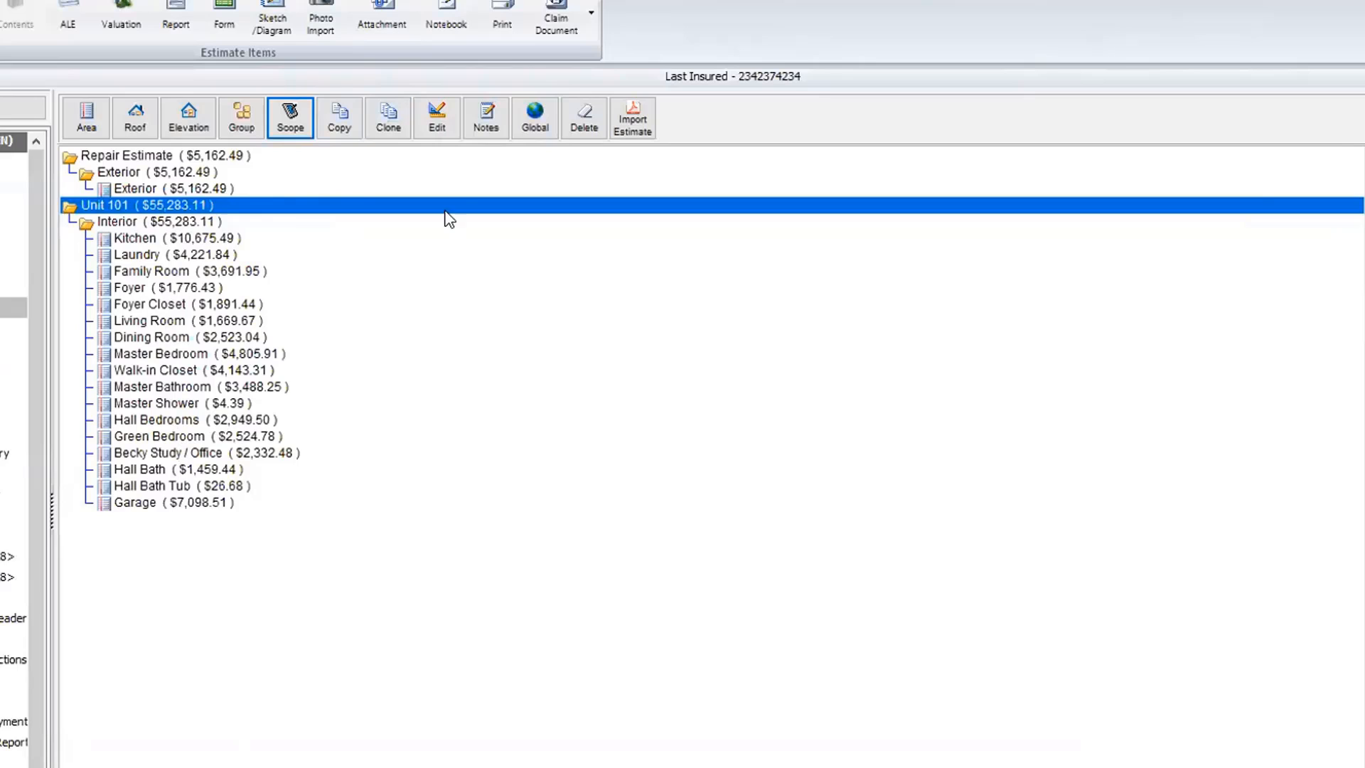
click(388, 117)
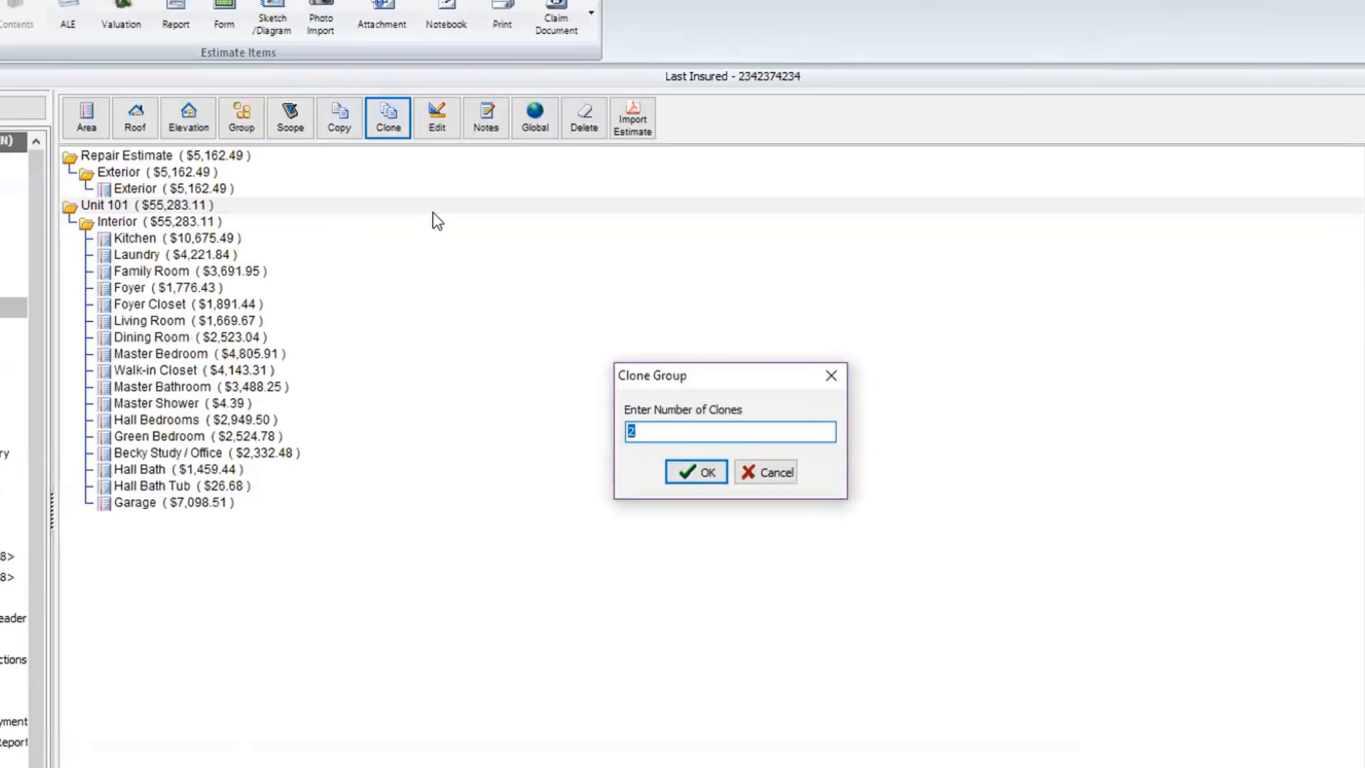
text(4)
click(698, 468)
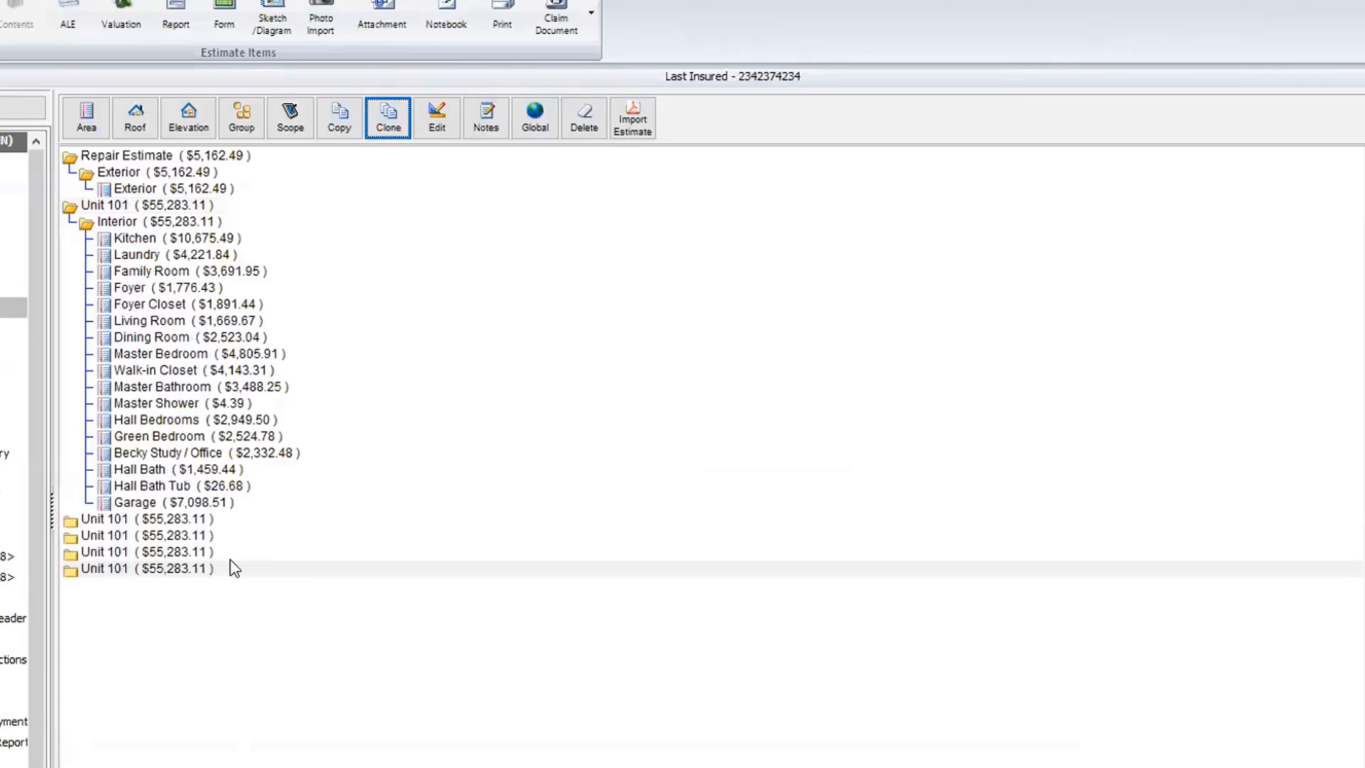
Step: Rename the first cloned Unit 101 group, directly below the original group's rooms, to "Unit 102"
click(197, 520)
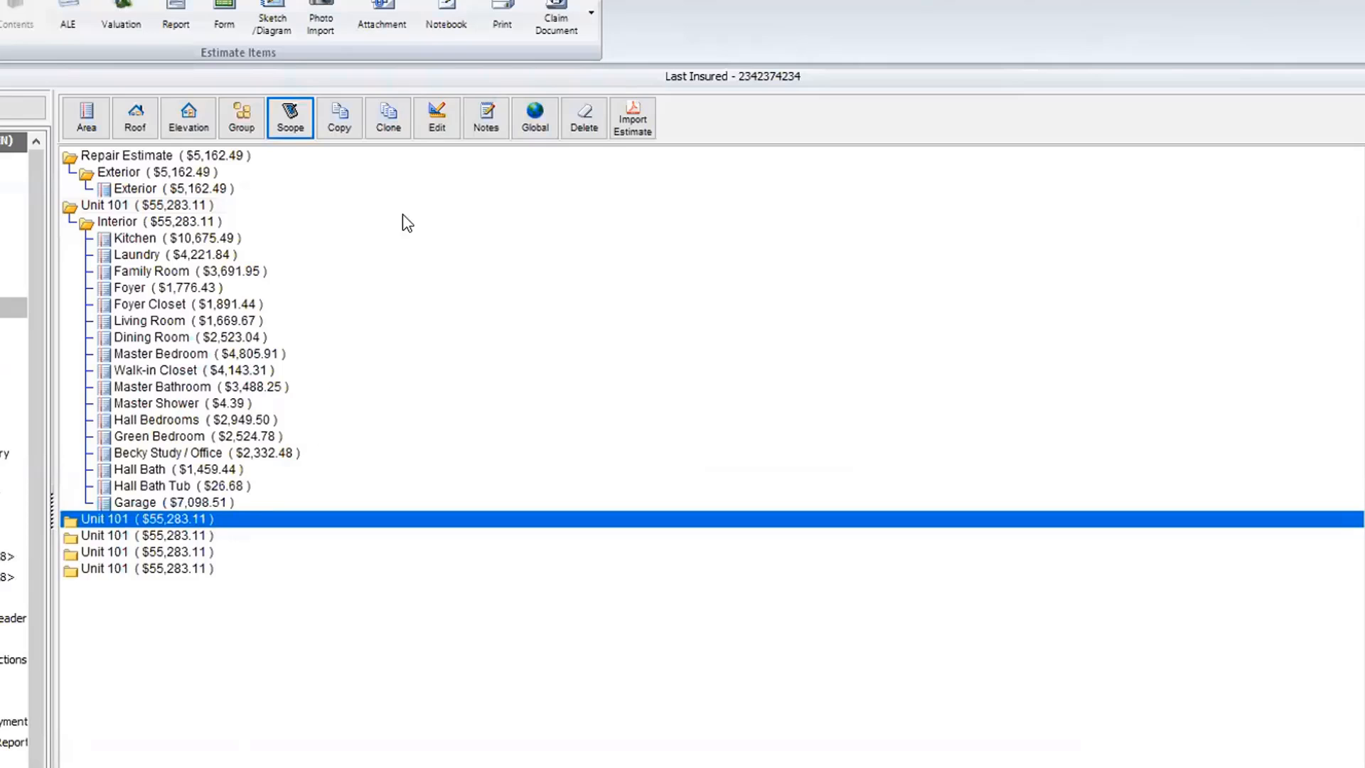
click(435, 117)
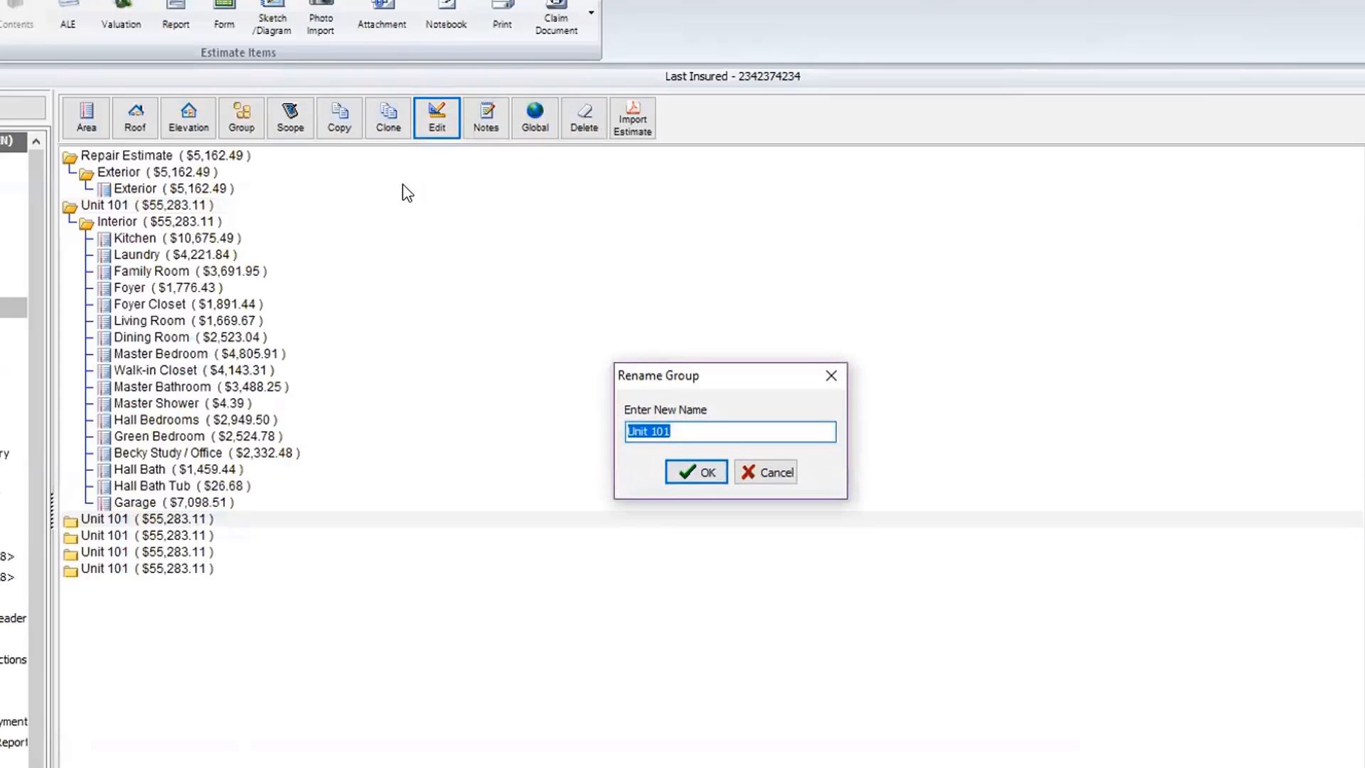
key(End)
key(BackSpace)
text(2)
click(696, 472)
Step: Rename the cloned group directly below Unit 102 to "Unit 103"
click(193, 535)
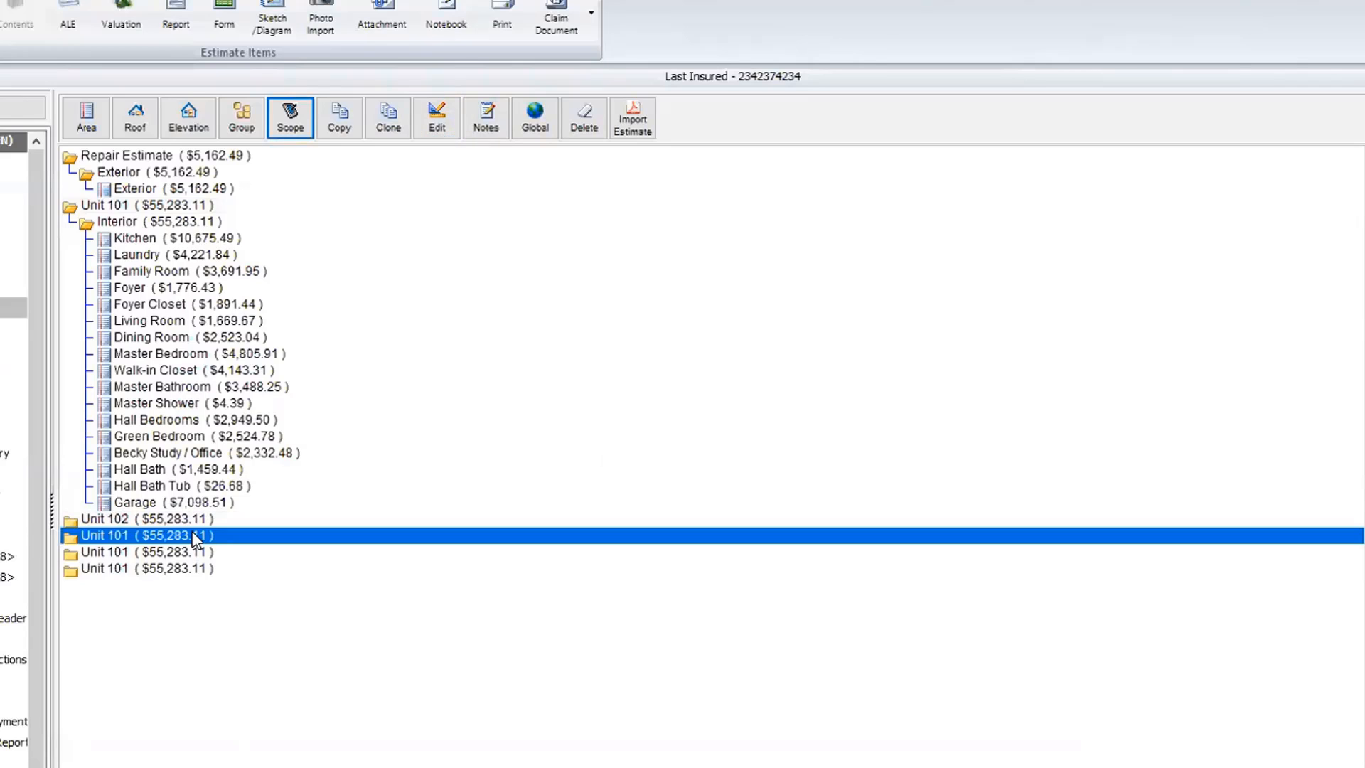
click(438, 121)
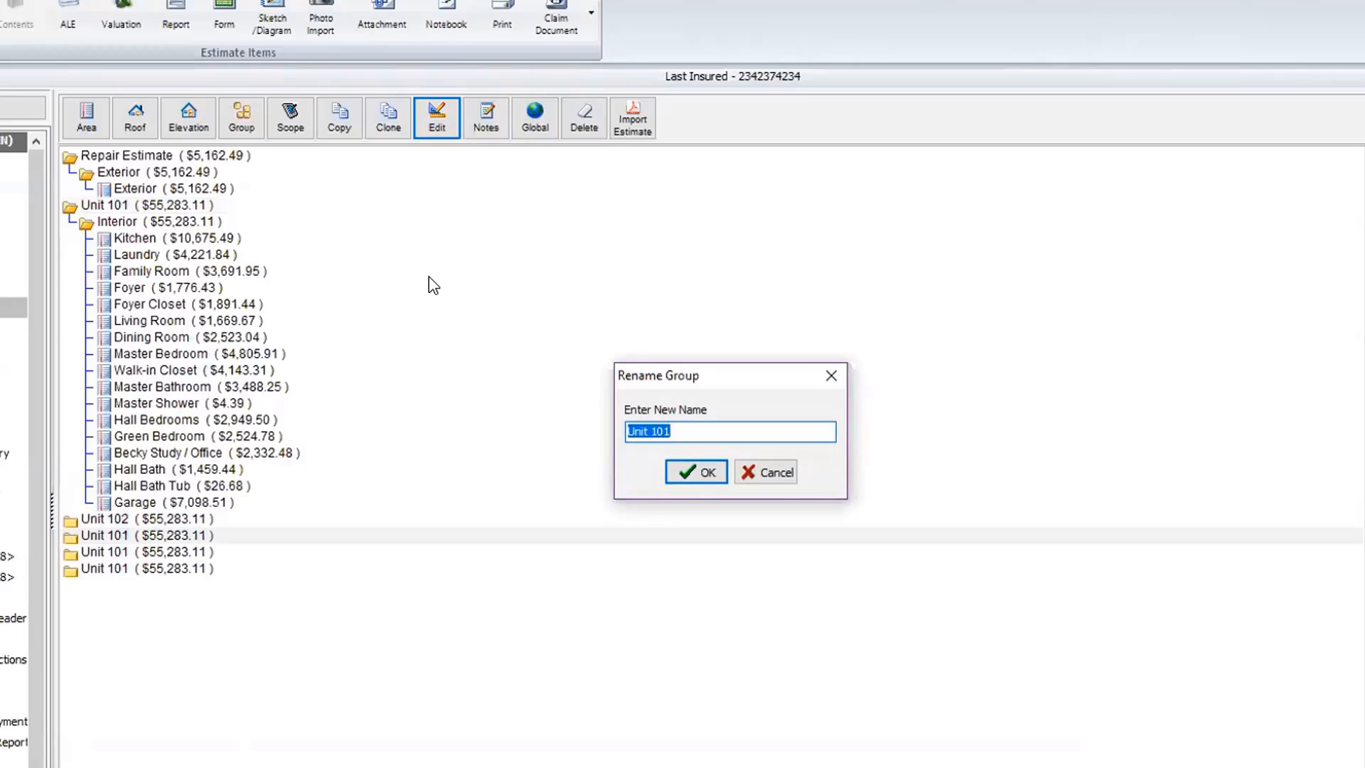
key(End)
key(BackSpace)
text(3)
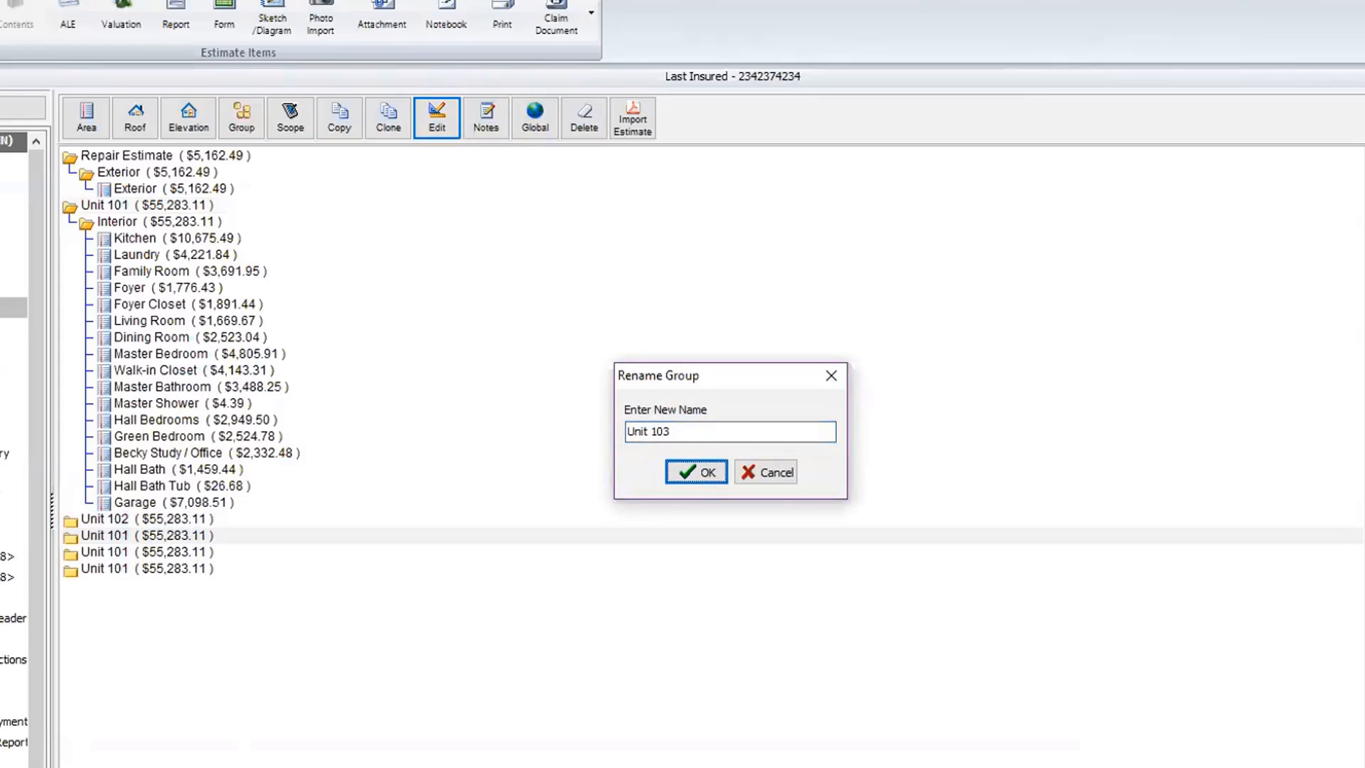
click(682, 473)
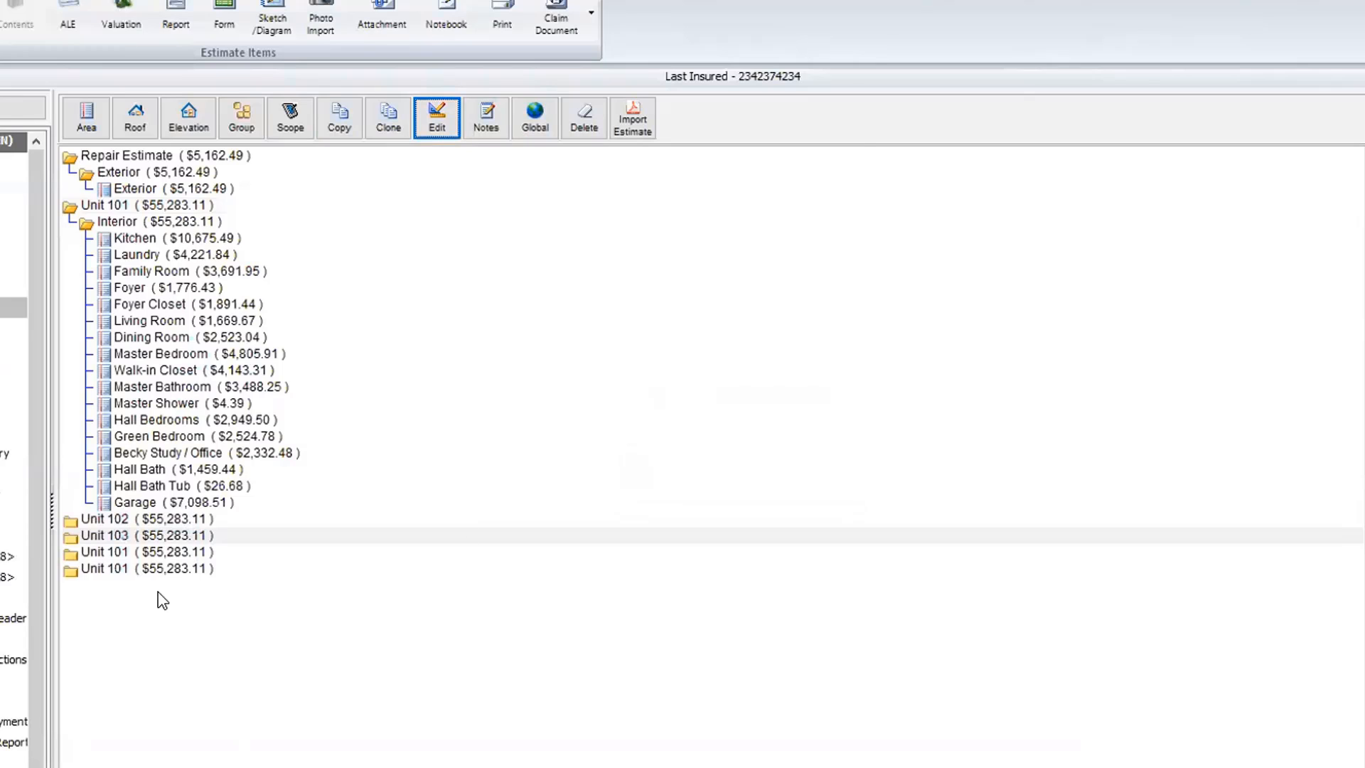
Step: Rename the cloned group directly below Unit 103 to "Unit 104"
click(124, 553)
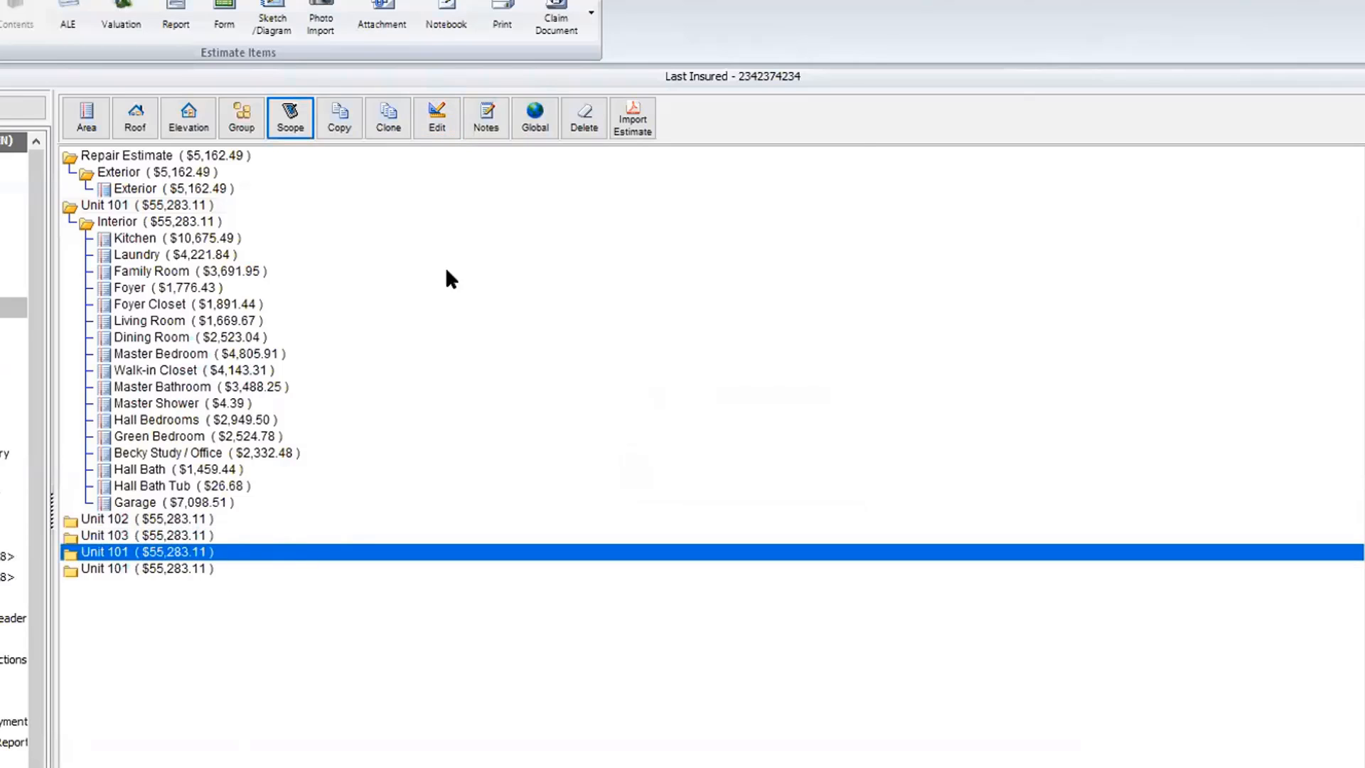
click(437, 119)
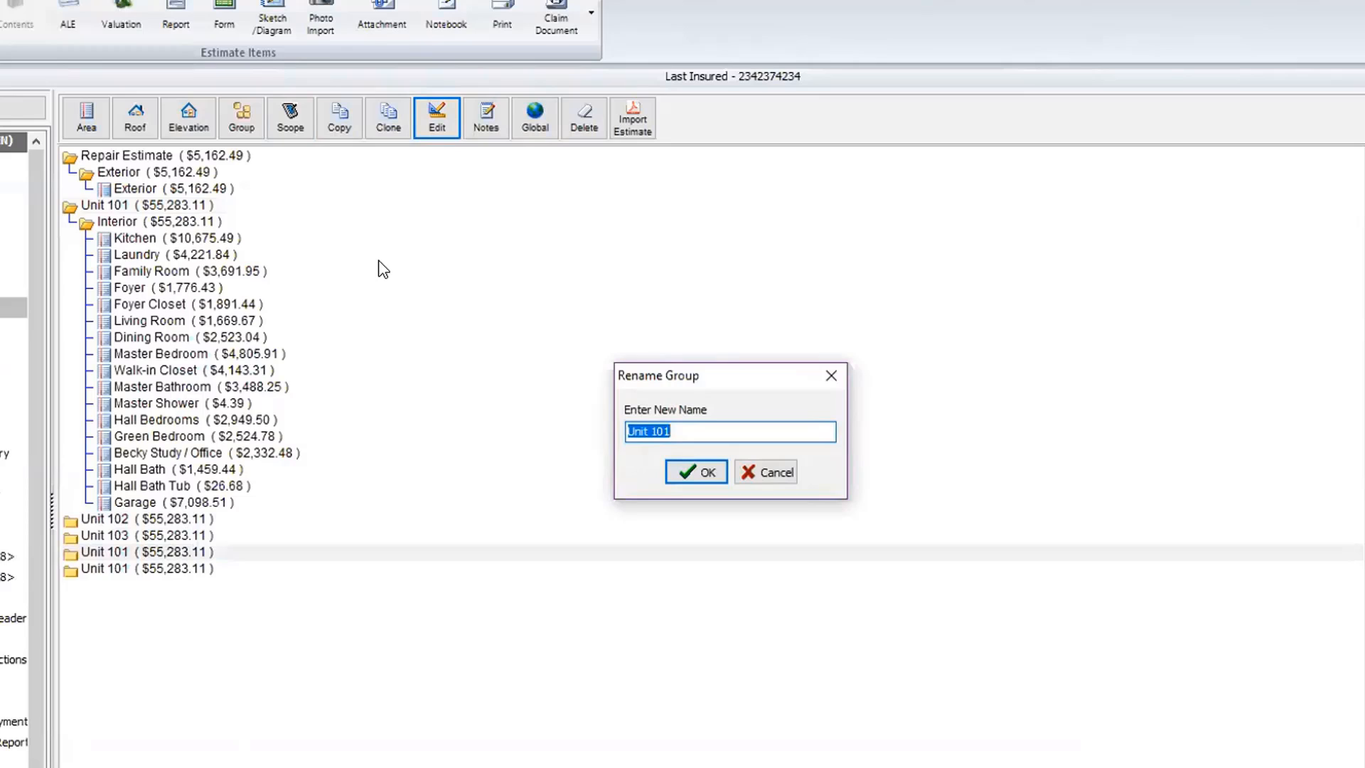
key(End)
key(BackSpace)
text(4)
click(693, 472)
Step: Rename the last cloned group in the estimate, directly below Unit 104, to "Unit 105"
click(224, 574)
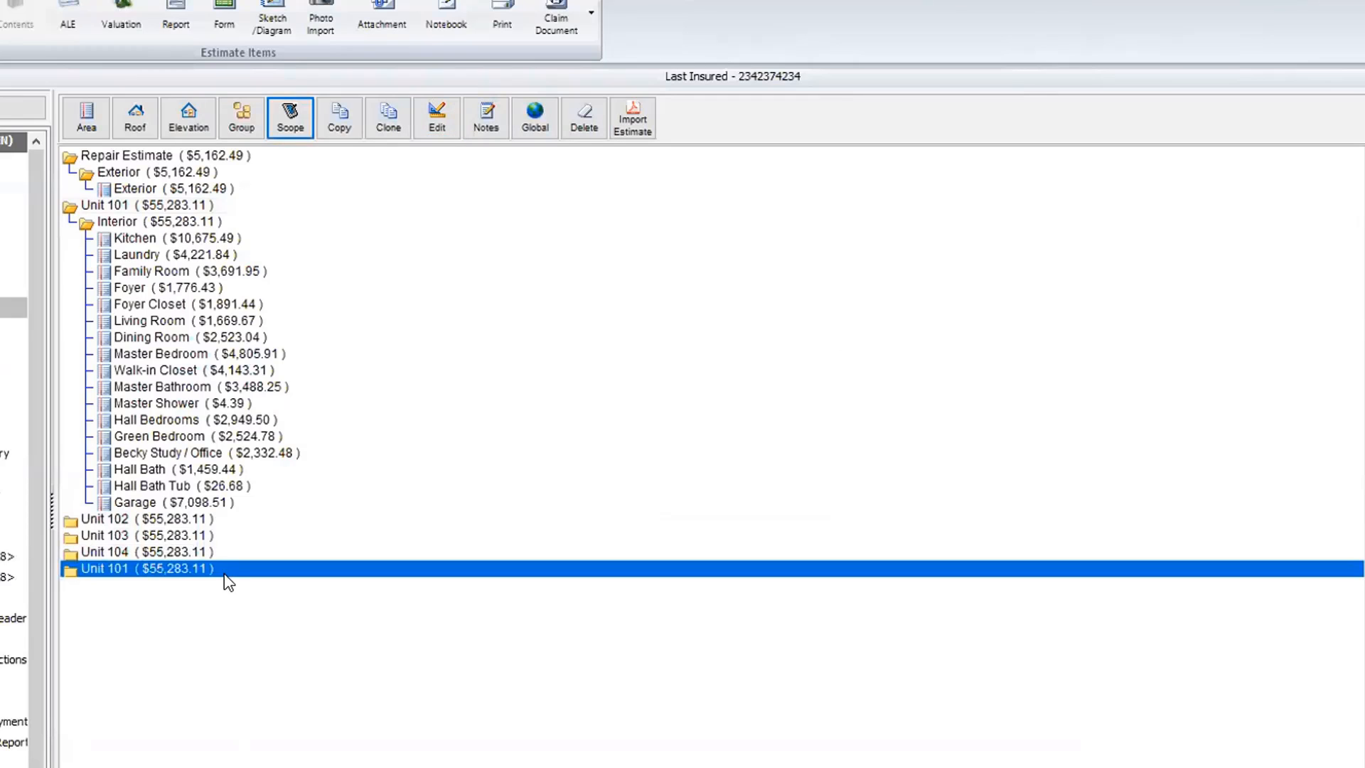
click(437, 117)
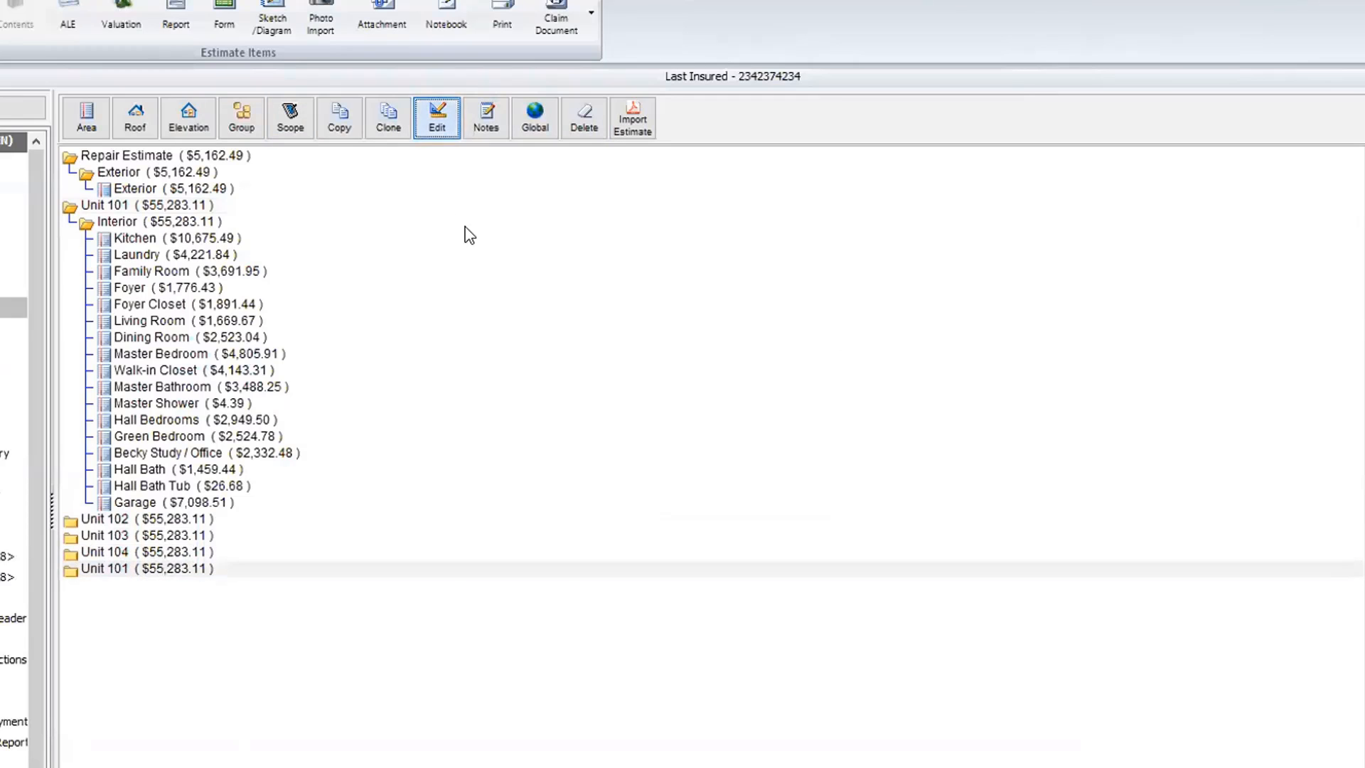
key(End)
key(BackSpace)
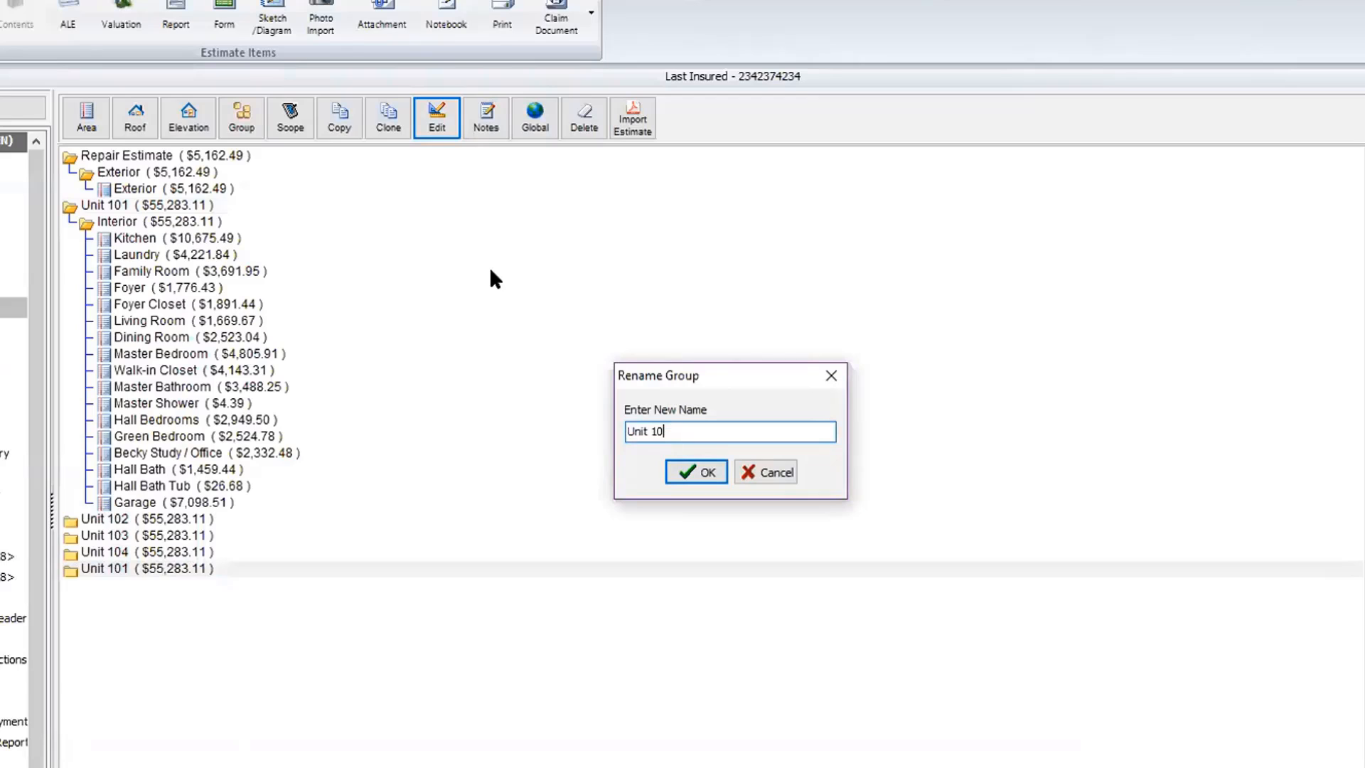
text(5)
click(679, 466)
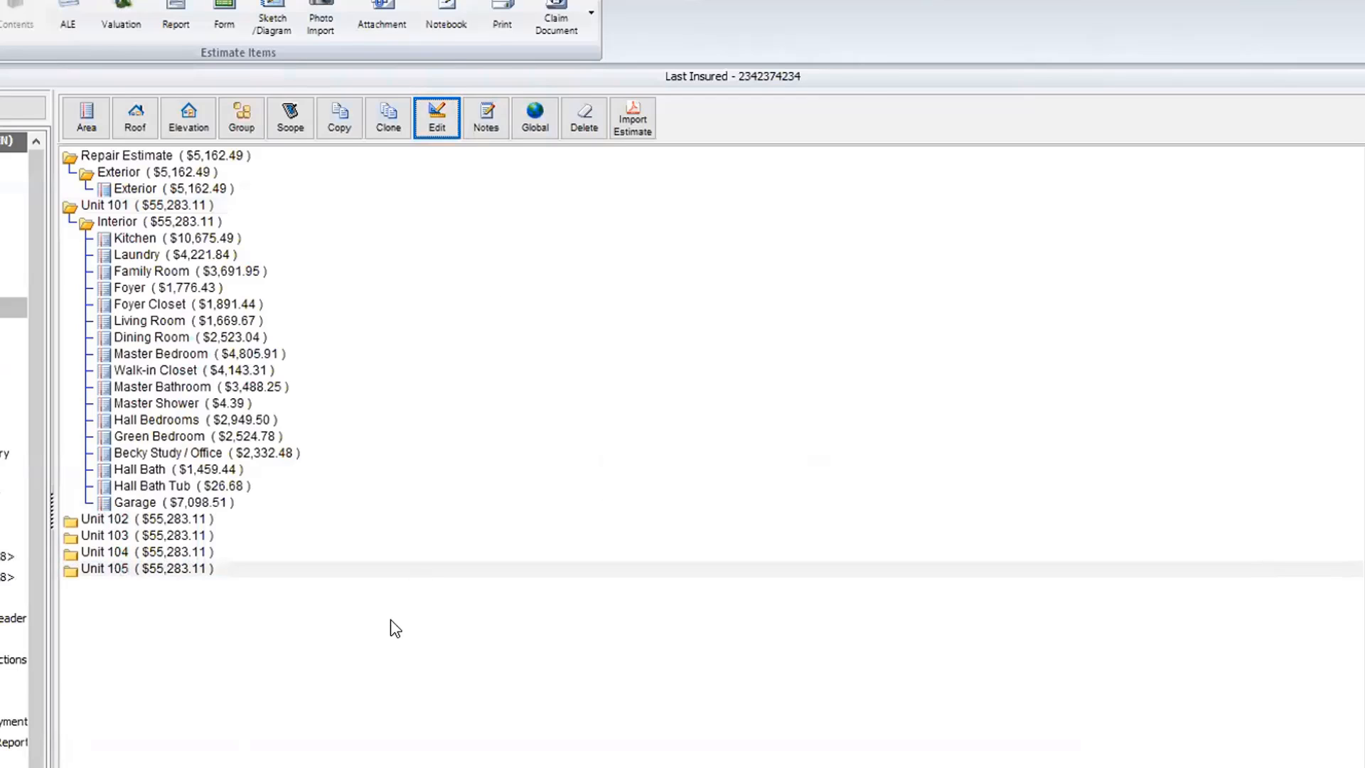